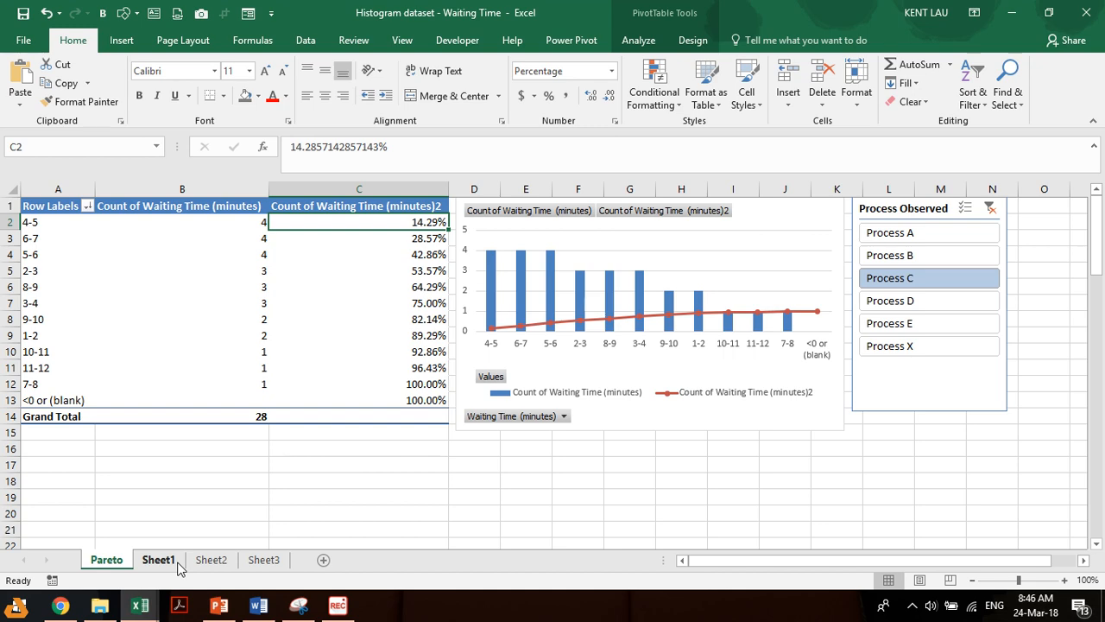
Step: Open Sheet1 and widen column B to fit its Waiting Time (minutes) heading
{"action": "left_click", "coordinate": [164, 561]}
{"action": "left_click", "coordinate": [165, 299]}
{"action": "key", "text": "ctrl+Home"}
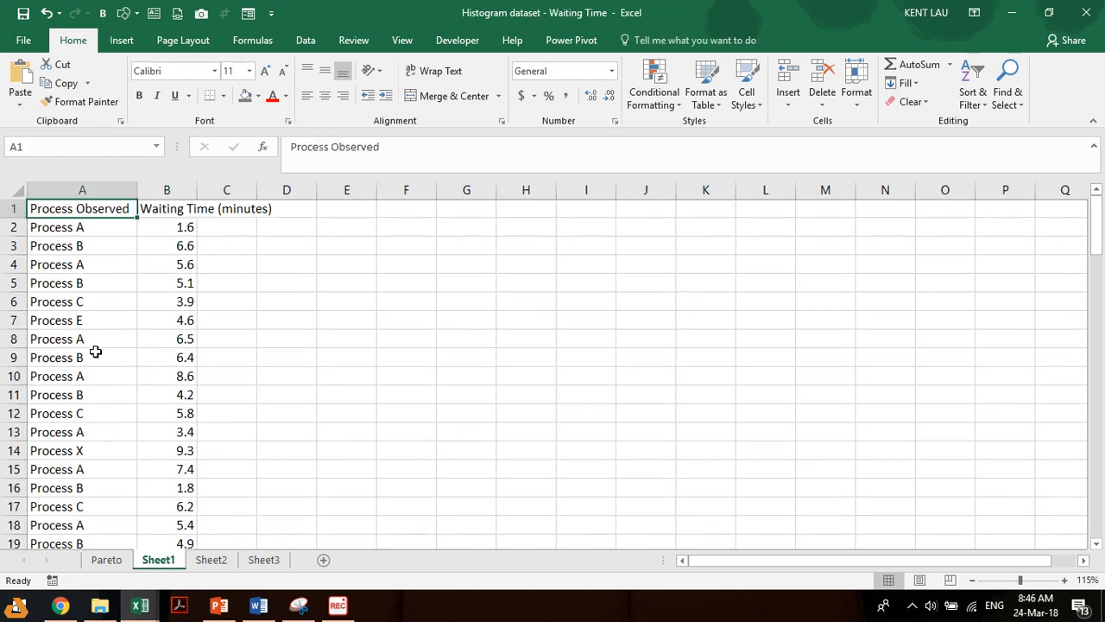
{"action": "left_click_drag", "start_coordinate": [109, 192], "coordinate": [173, 185]}
{"action": "double_click", "coordinate": [197, 184]}
{"action": "left_click", "coordinate": [163, 276]}
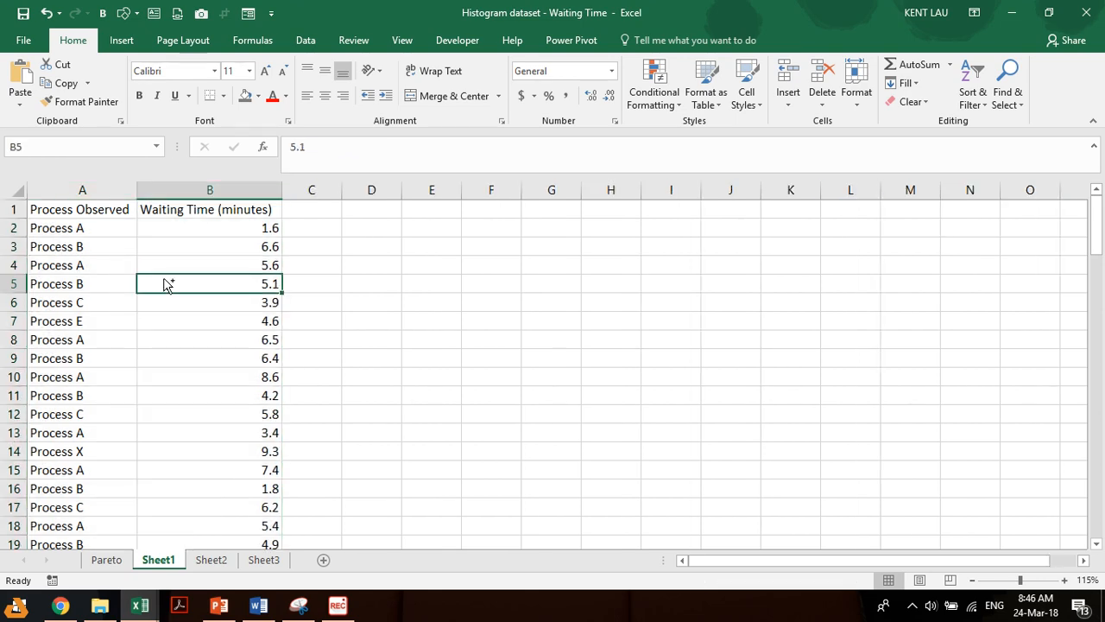
Step: Zoom out and select all waiting time values from B2 down to check how many there are
{"action": "scroll", "coordinate": [163, 276], "scroll_direction": "down", "scroll_amount": 2}
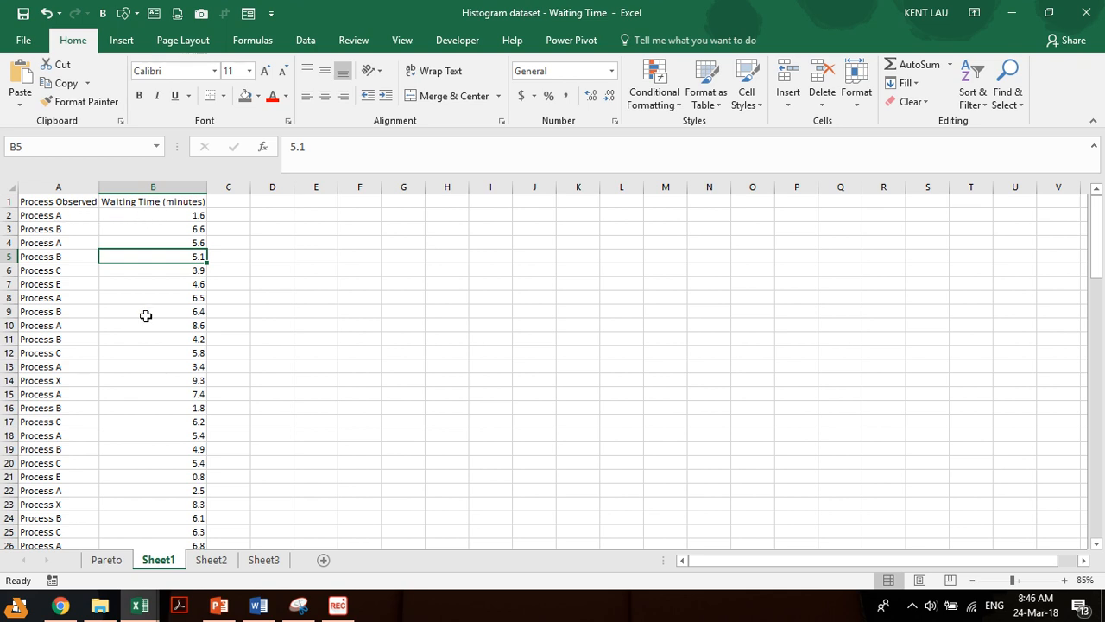
{"action": "left_click", "coordinate": [153, 216]}
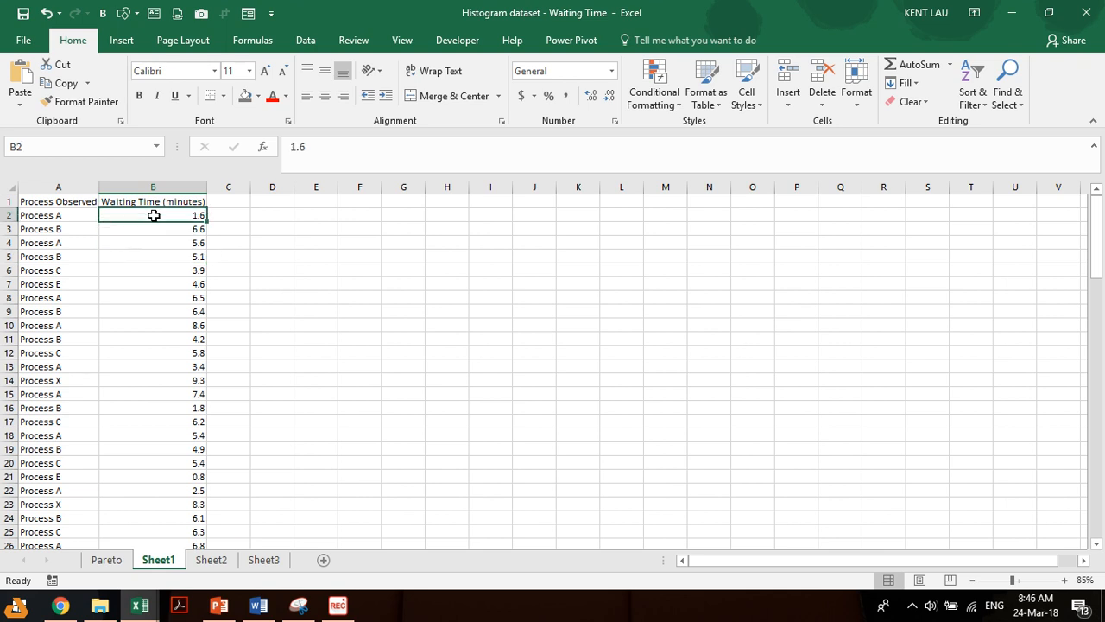
{"action": "key", "text": "ctrl+shift+Down"}
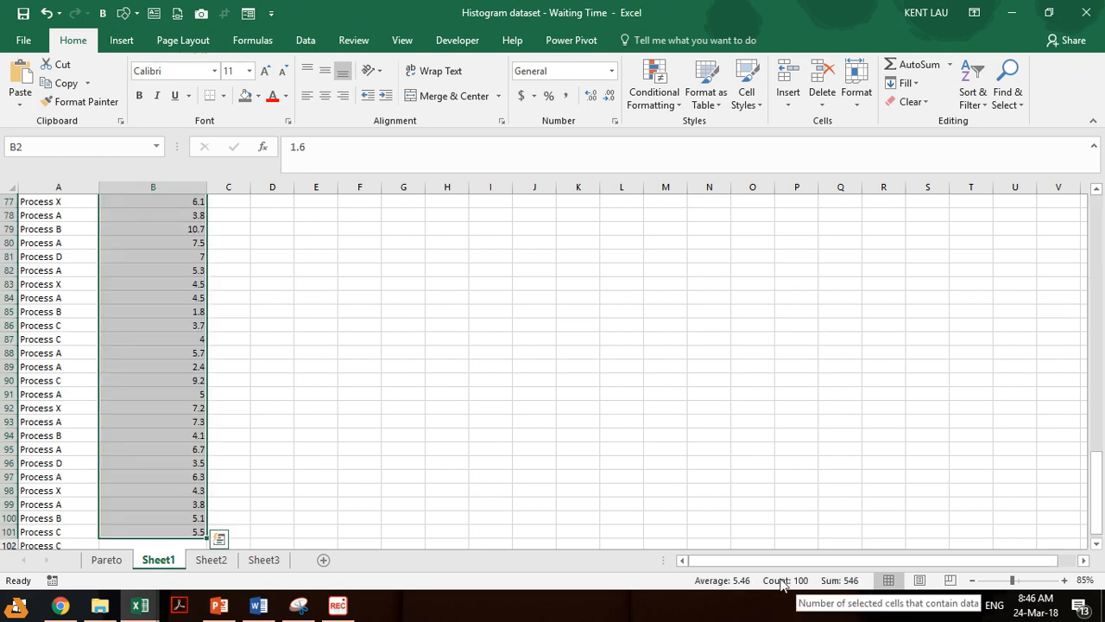
{"action": "key", "text": "ctrl+Home"}
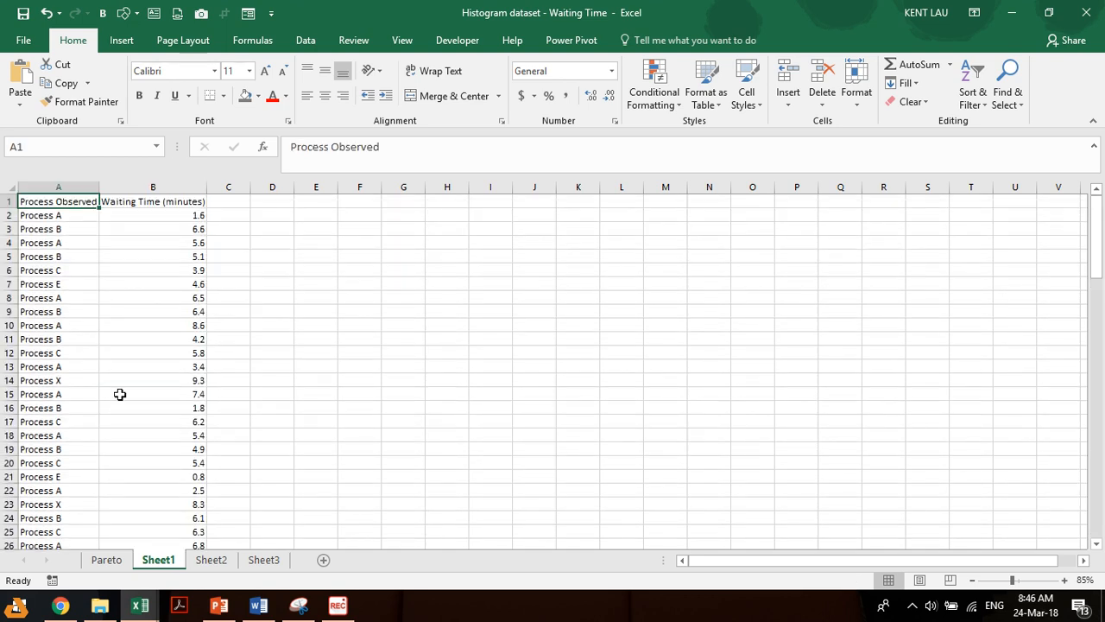
Step: Create a PivotTable from the range Sheet1!$A$1:$B$102 on a new worksheet
{"action": "left_click", "coordinate": [133, 265]}
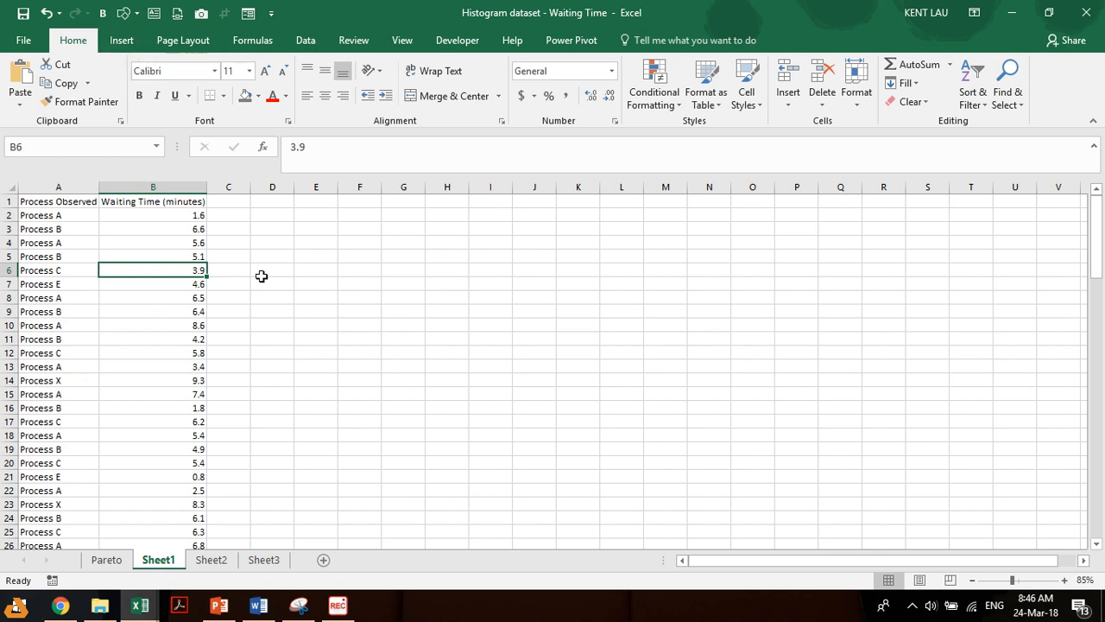
{"action": "left_click", "coordinate": [121, 42]}
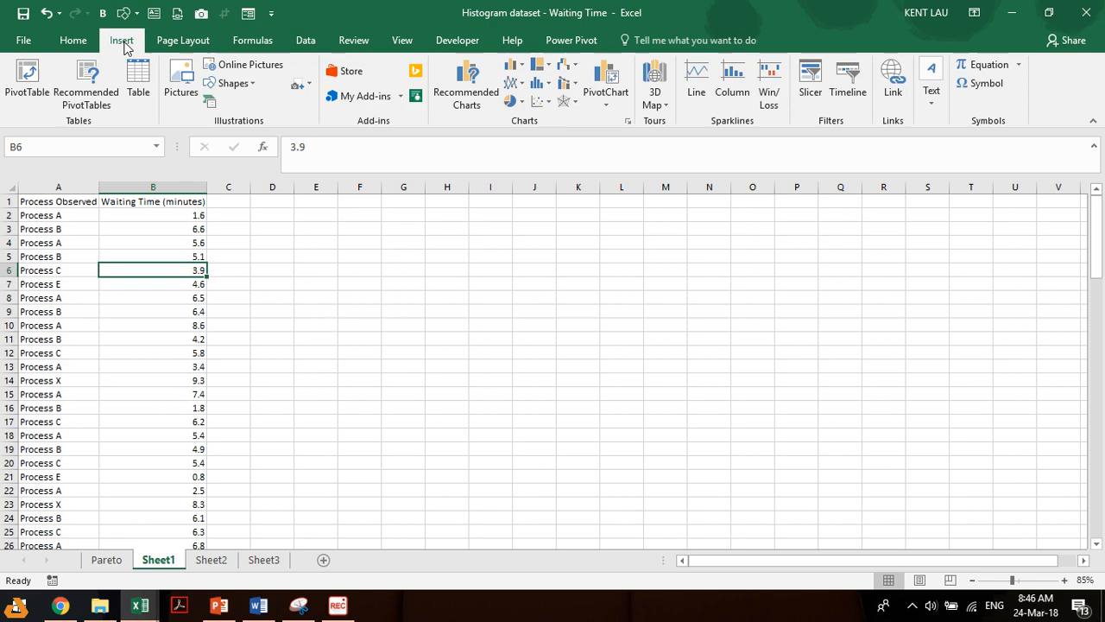
{"action": "left_click", "coordinate": [24, 78]}
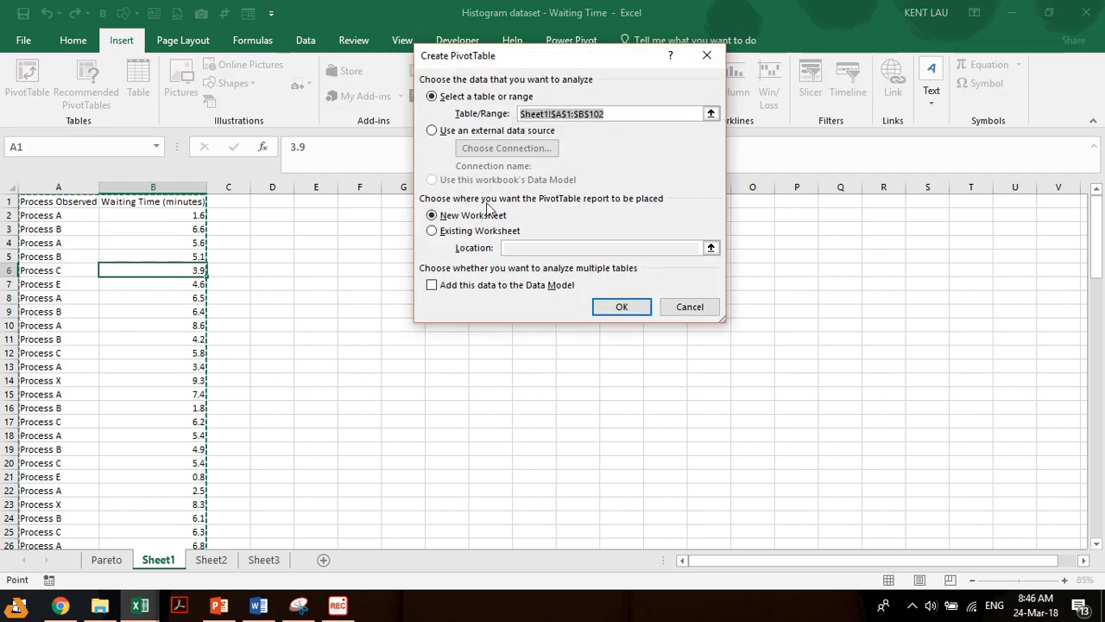
{"action": "left_click", "coordinate": [621, 307]}
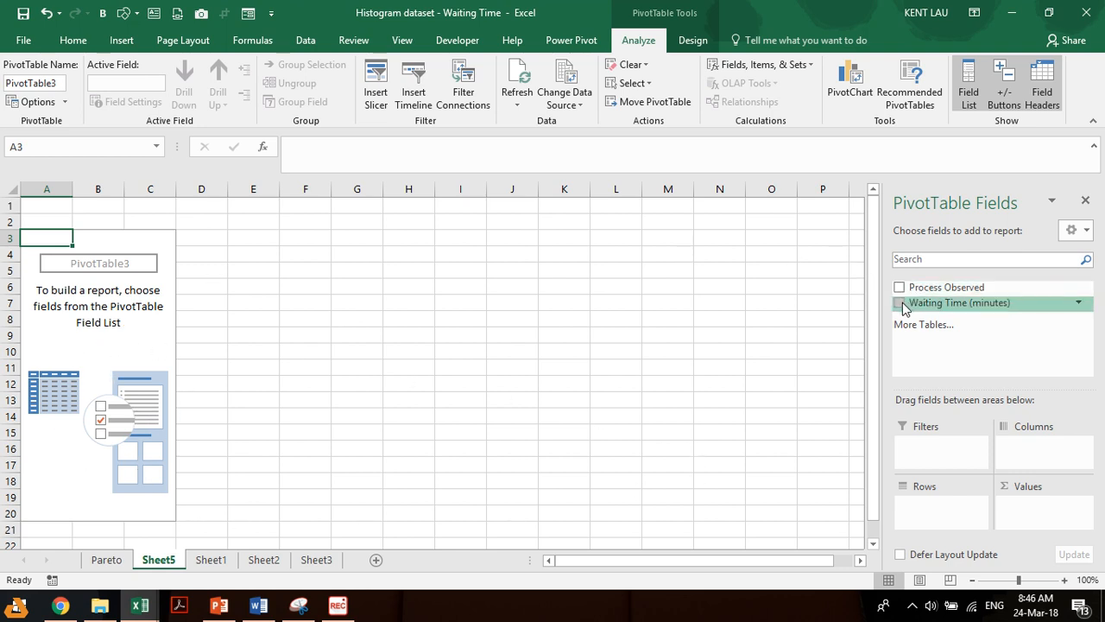
Step: Add Waiting Time (minutes) to the PivotTable's values as a count and also to its rows
{"action": "mouse_move", "coordinate": [904, 302]}
{"action": "left_mouse_down"}
{"action": "mouse_move", "coordinate": [935, 313]}
{"action": "mouse_move", "coordinate": [1030, 516]}
{"action": "mouse_move", "coordinate": [929, 515]}
{"action": "mouse_move", "coordinate": [1043, 511]}
{"action": "left_mouse_up"}
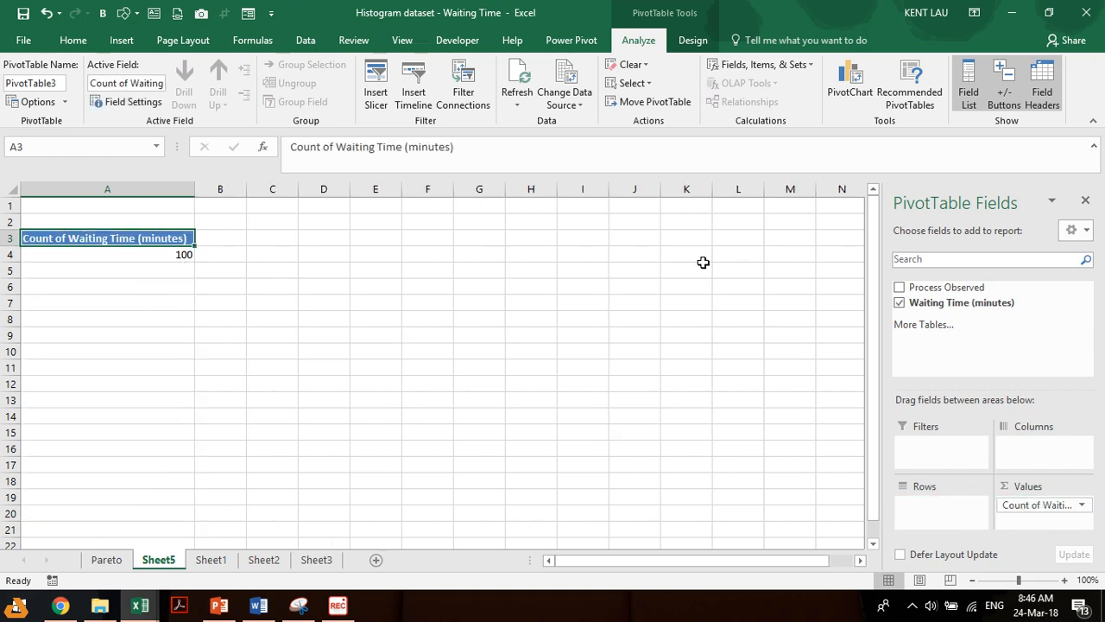
{"action": "left_click_drag", "start_coordinate": [929, 319], "coordinate": [935, 512]}
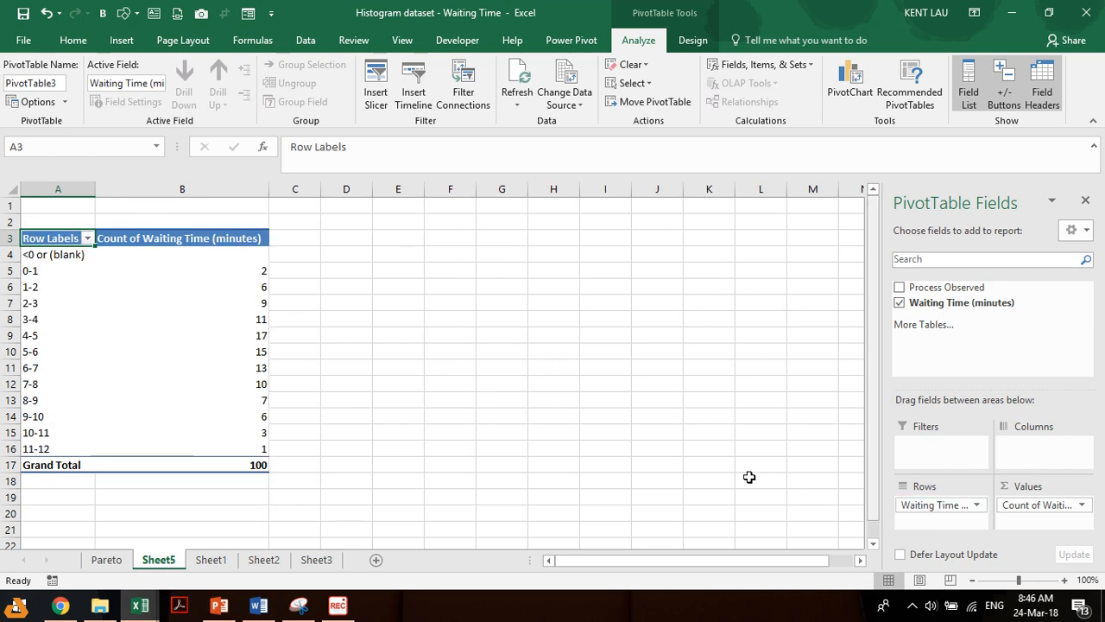
Step: Ungroup the waiting time row labels so the individual values are listed
{"action": "left_click", "coordinate": [54, 294]}
{"action": "key", "text": "Return"}
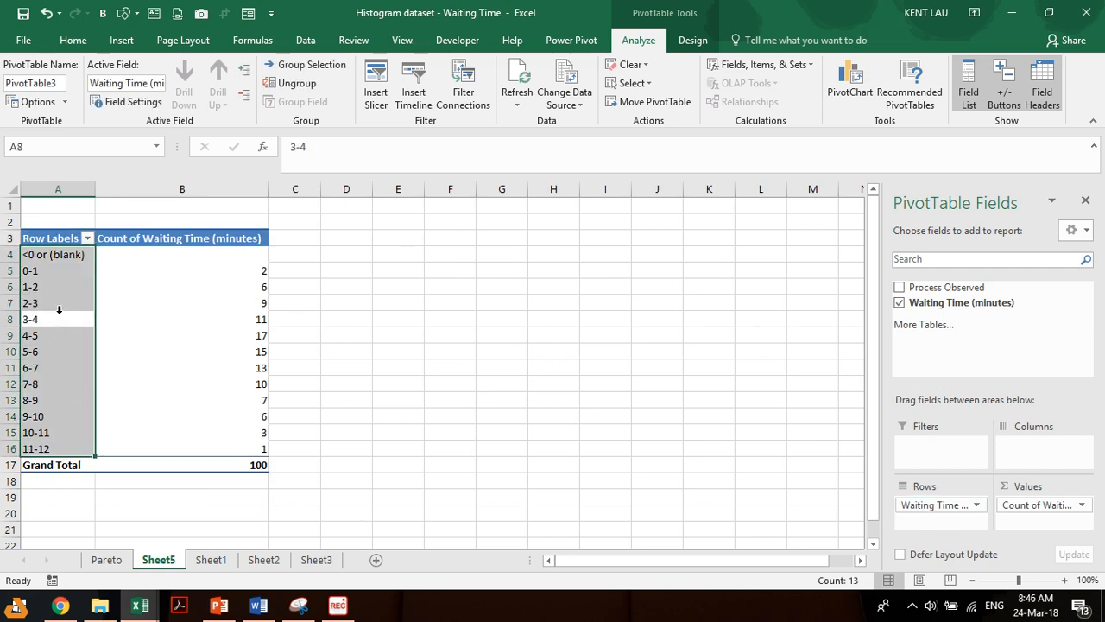
{"action": "left_click", "coordinate": [67, 275]}
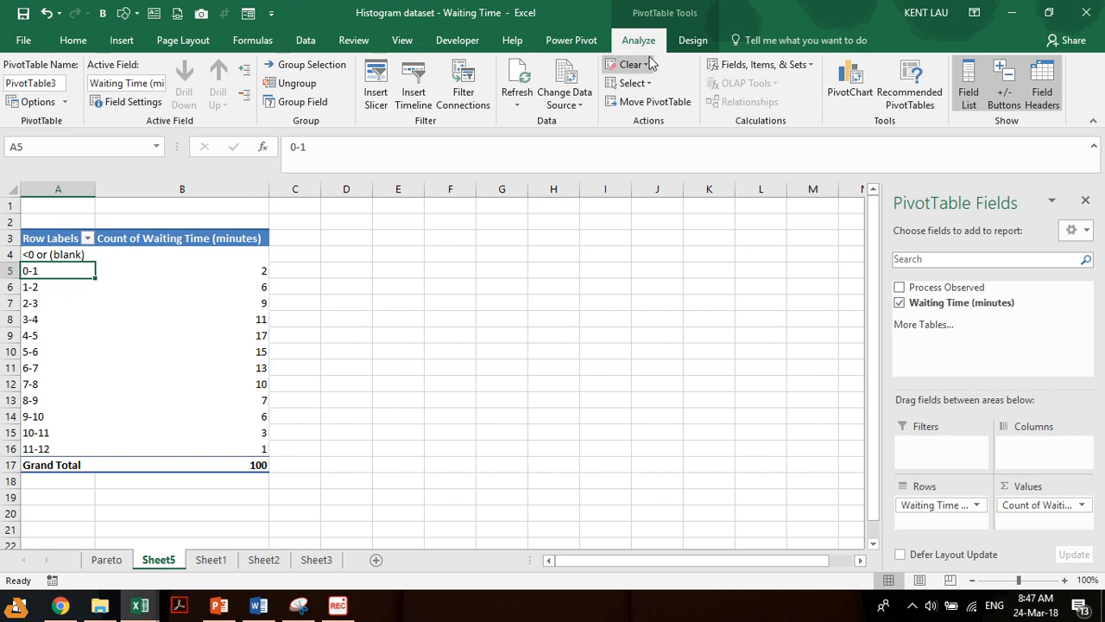
{"action": "left_click", "coordinate": [285, 82]}
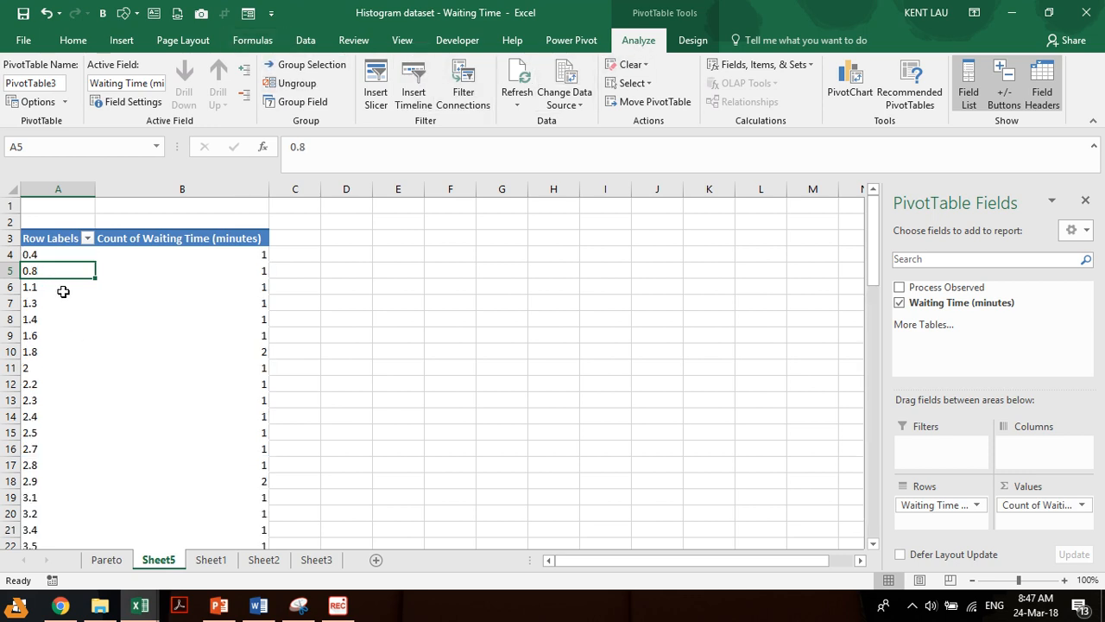
Step: Group the waiting time row labels starting at 0 and ending at 12, in intervals of 1
{"action": "left_click", "coordinate": [294, 66]}
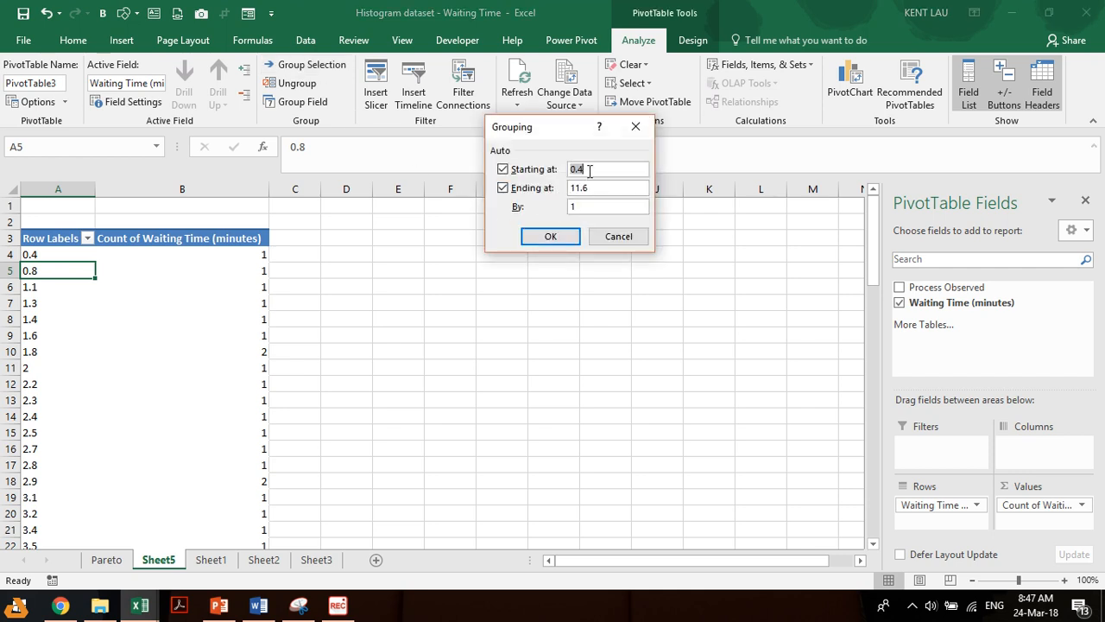
{"action": "double_click", "coordinate": [594, 185]}
{"action": "left_click", "coordinate": [588, 206]}
{"action": "double_click", "coordinate": [591, 168]}
{"action": "type", "text": "0"}
{"action": "double_click", "coordinate": [610, 184]}
{"action": "type", "text": "12"}
{"action": "left_click", "coordinate": [551, 237]}
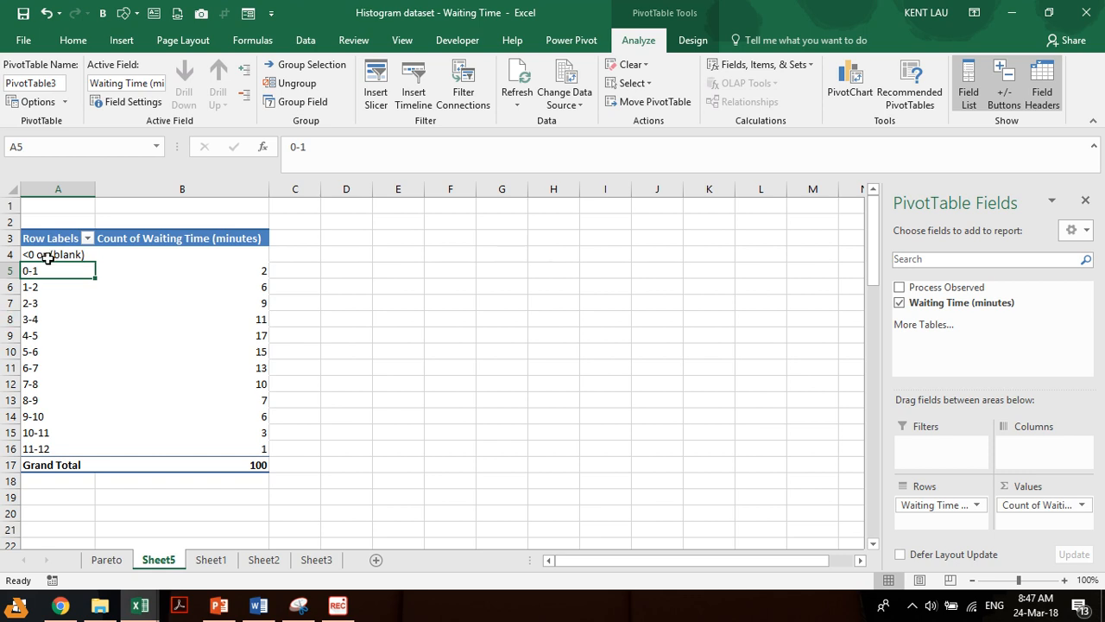
Step: Insert a Clustered Column PivotChart based on the grouped waiting time counts
{"action": "left_click", "coordinate": [204, 275]}
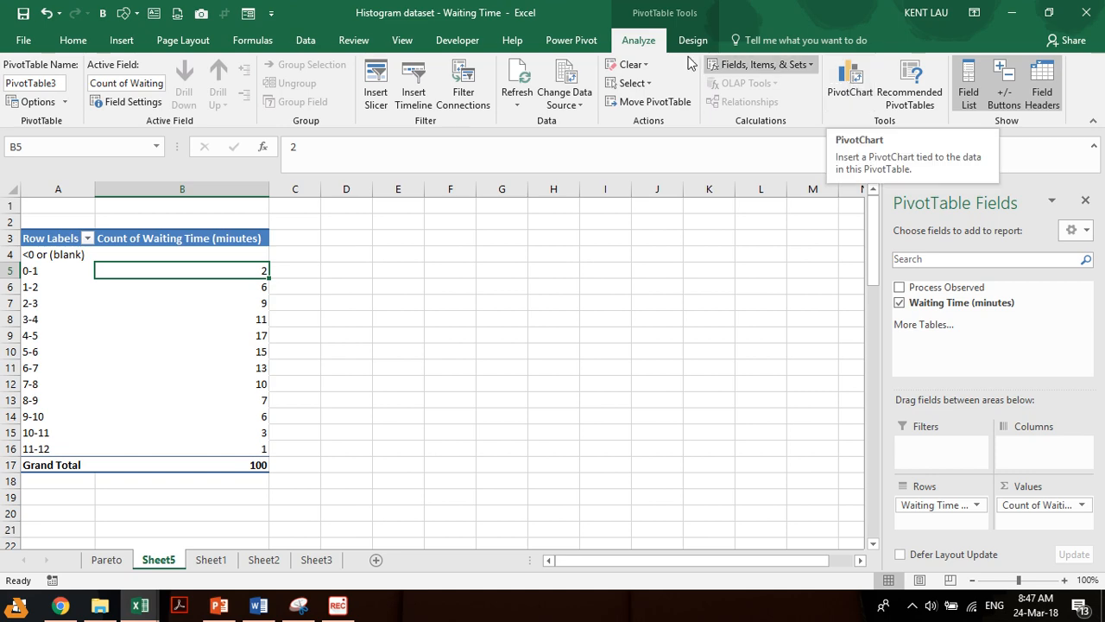
{"action": "left_click", "coordinate": [847, 90]}
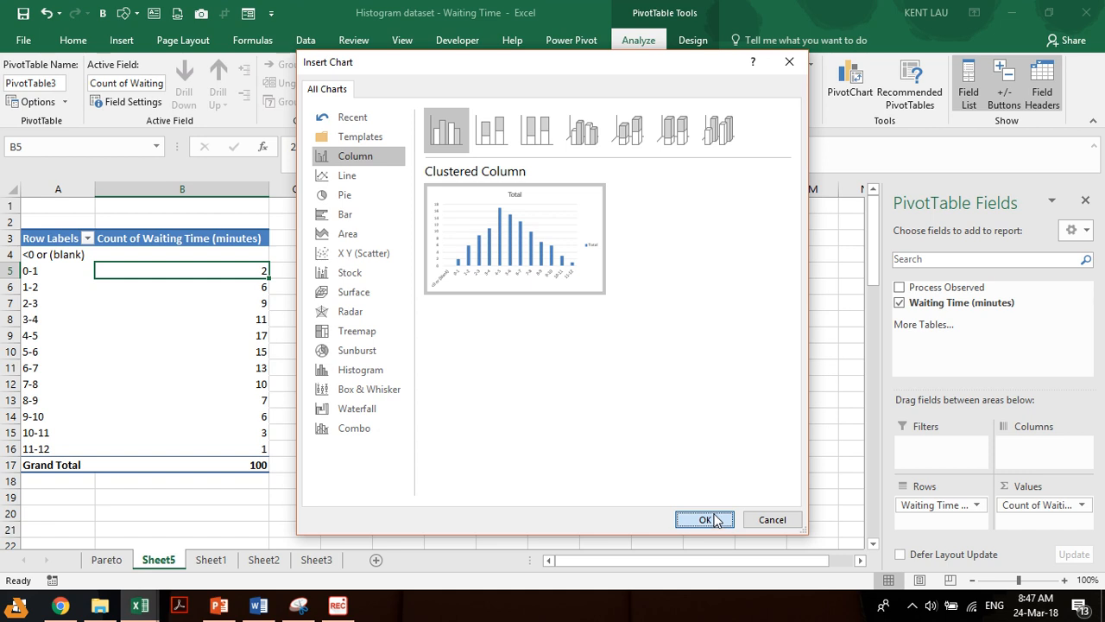
{"action": "left_click", "coordinate": [375, 370]}
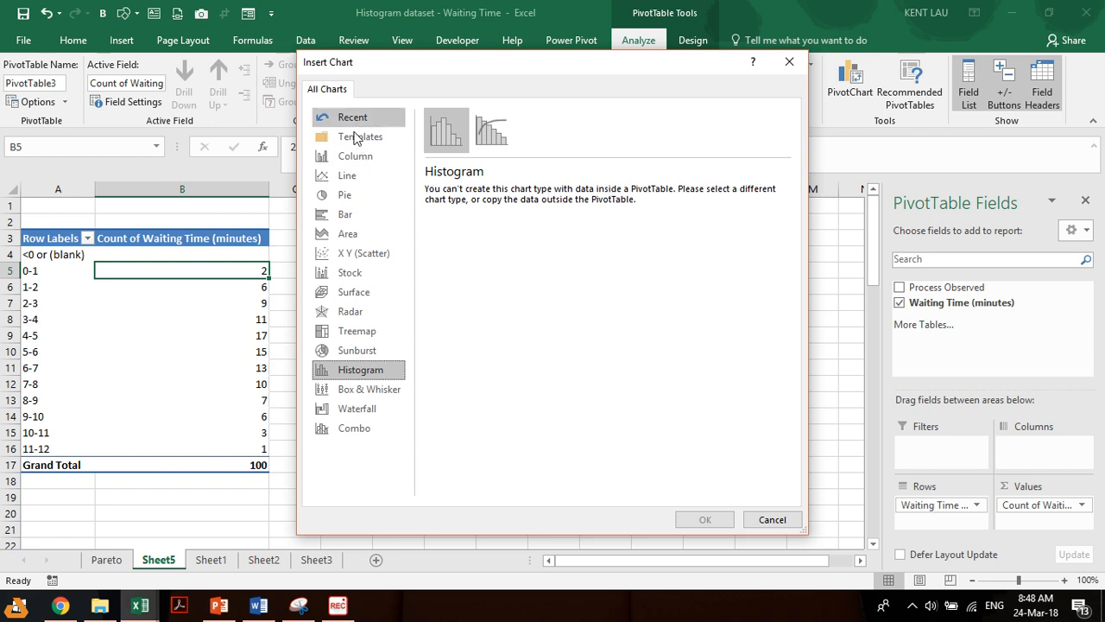
{"action": "left_click", "coordinate": [361, 159]}
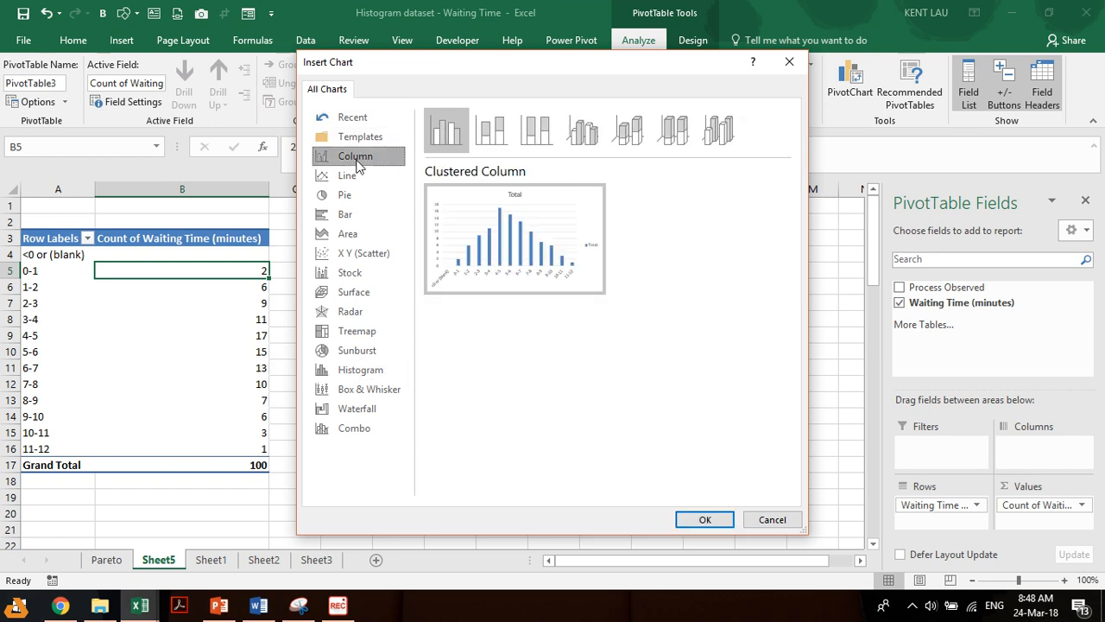
{"action": "left_click", "coordinate": [697, 519]}
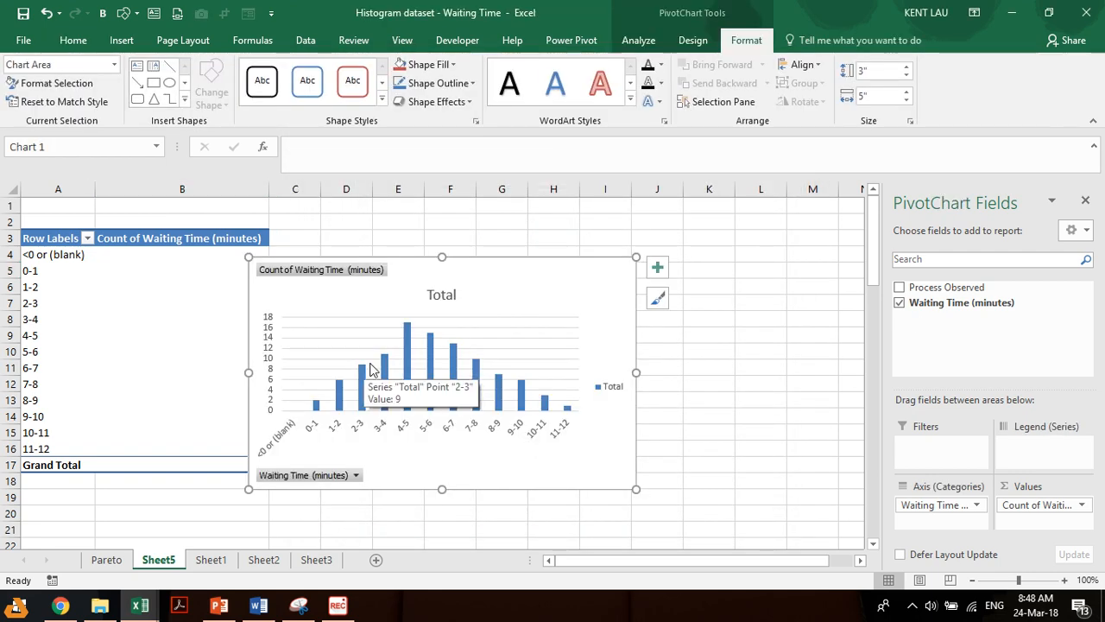
Step: Move the PivotChart beside the PivotTable so that it no longer covers the counts
{"action": "left_click_drag", "start_coordinate": [426, 271], "coordinate": [543, 230]}
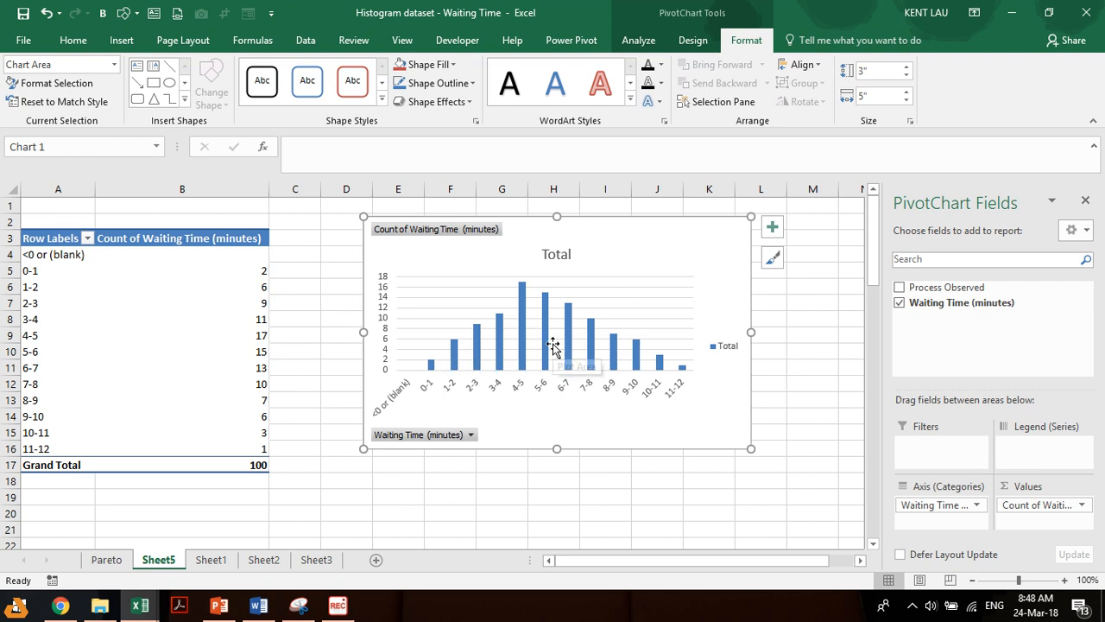
{"action": "mouse_move", "coordinate": [213, 282]}
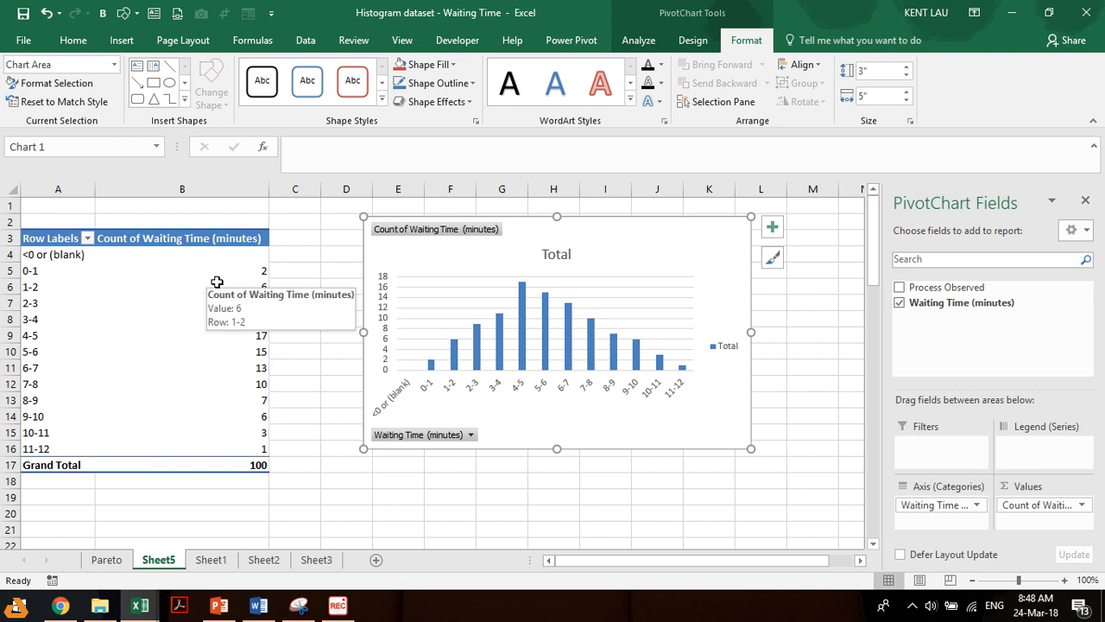
{"action": "left_click_drag", "start_coordinate": [395, 249], "coordinate": [356, 258]}
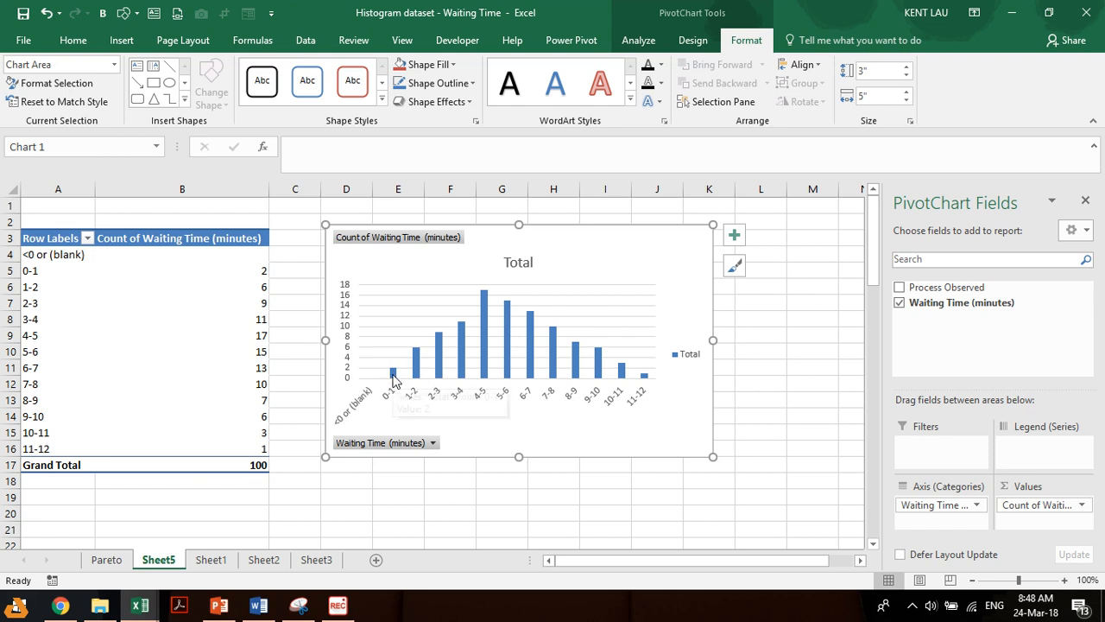
{"action": "mouse_move", "coordinate": [411, 386]}
{"action": "left_click_drag", "start_coordinate": [662, 241], "coordinate": [634, 239]}
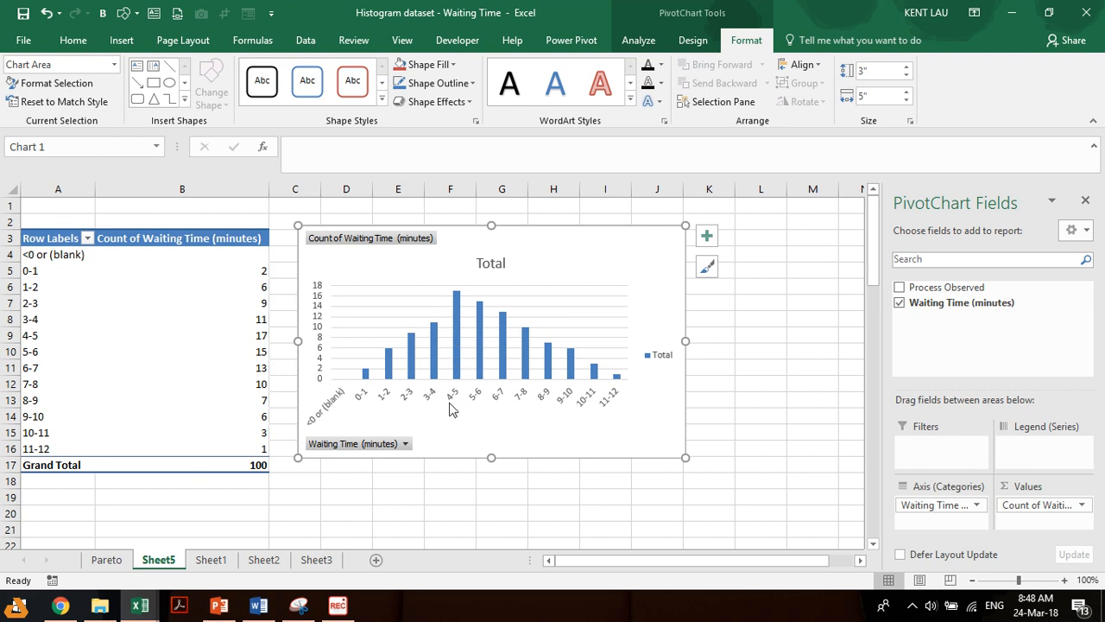
{"action": "mouse_move", "coordinate": [463, 364]}
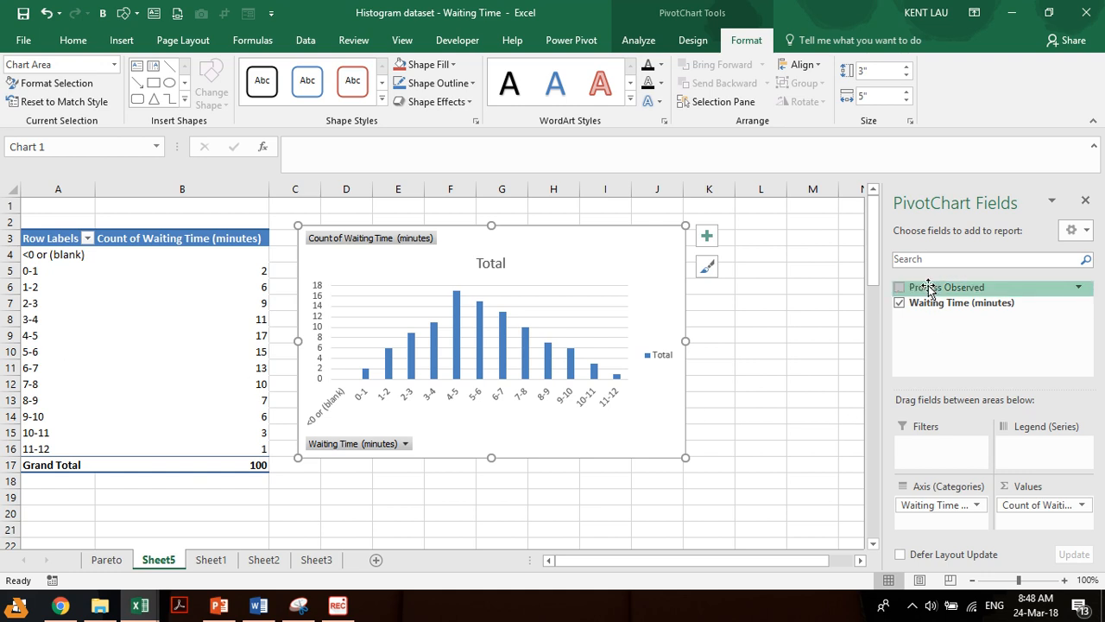
Step: Add Process Observed to the chart's axis categories, placed below Waiting Time, and look over the nested rows
{"action": "left_click_drag", "start_coordinate": [940, 288], "coordinate": [945, 500]}
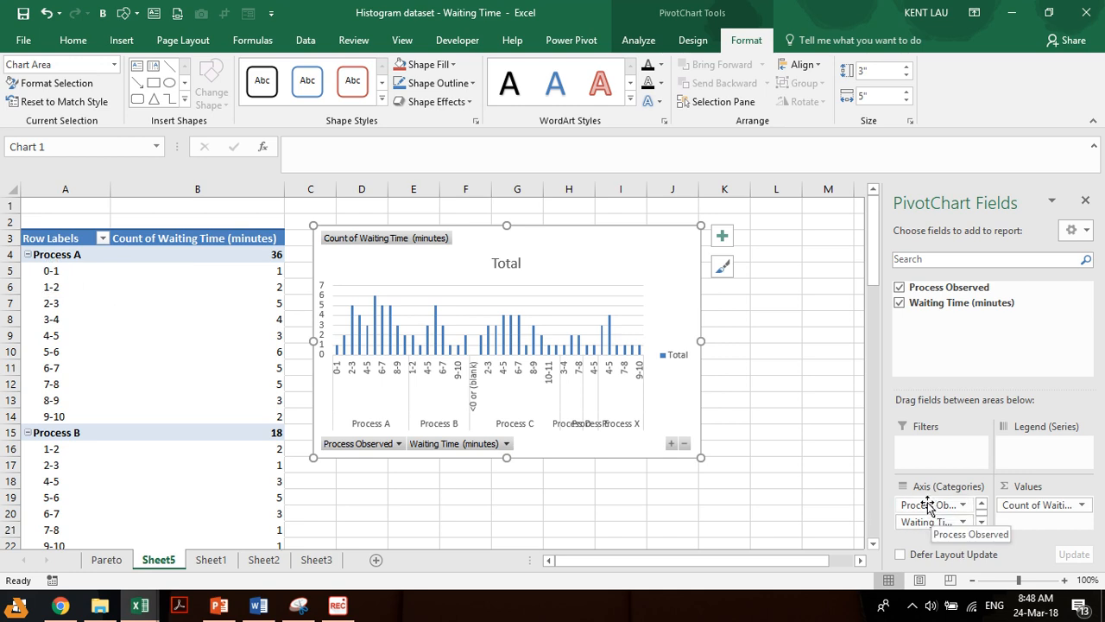
{"action": "left_click_drag", "start_coordinate": [928, 504], "coordinate": [938, 528]}
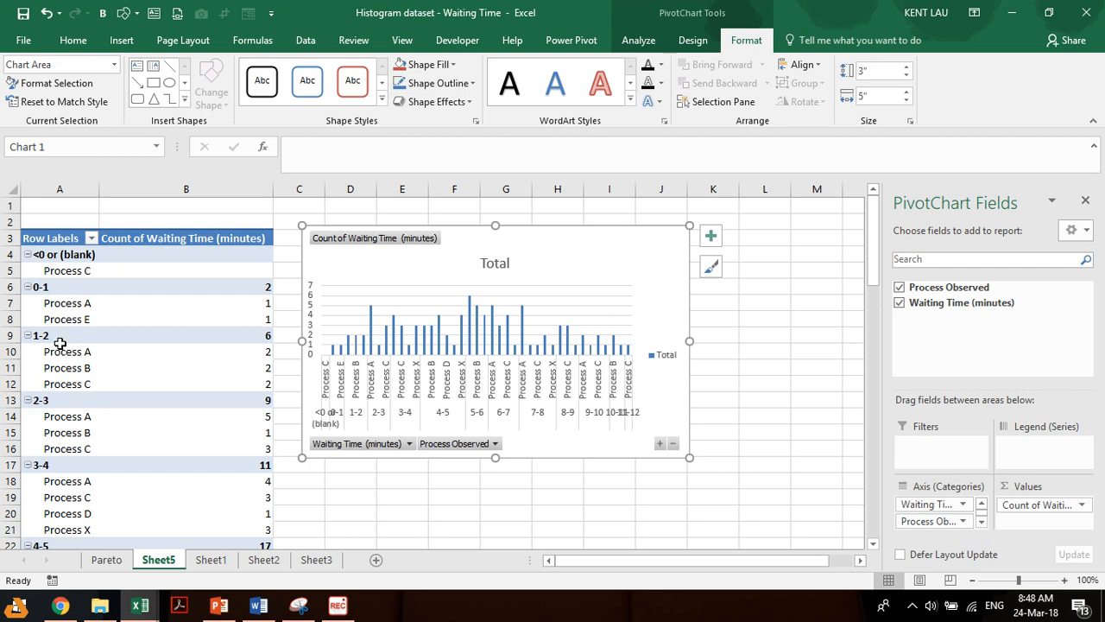
{"action": "scroll", "coordinate": [91, 419], "scroll_direction": "down", "scroll_amount": 2}
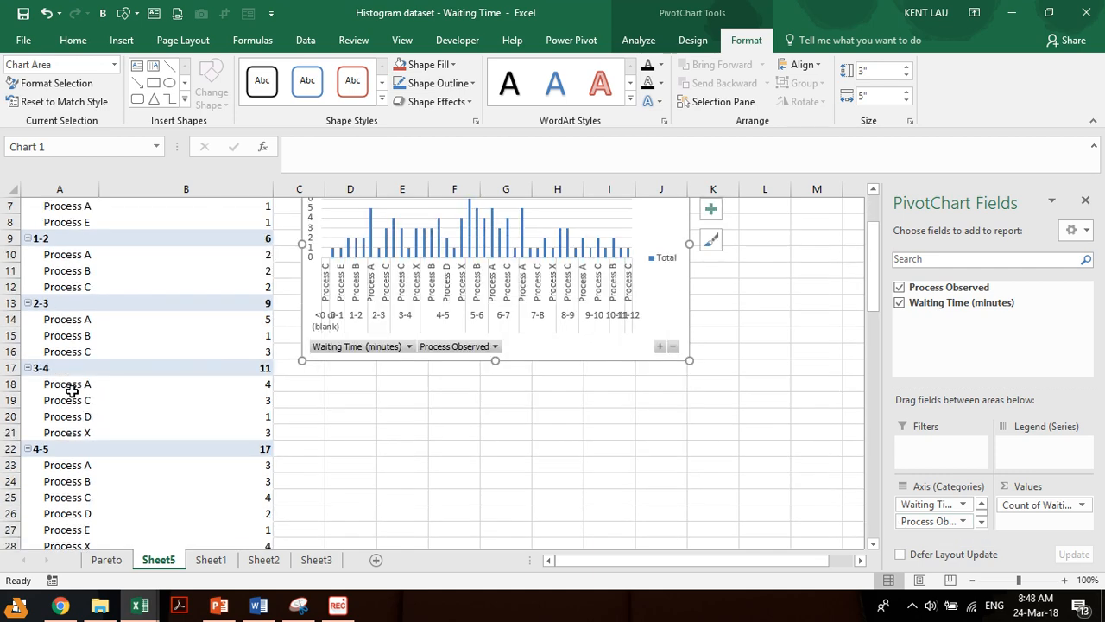
{"action": "scroll", "coordinate": [72, 390], "scroll_direction": "up", "scroll_amount": 2}
{"action": "scroll", "coordinate": [74, 419], "scroll_direction": "down", "scroll_amount": 1}
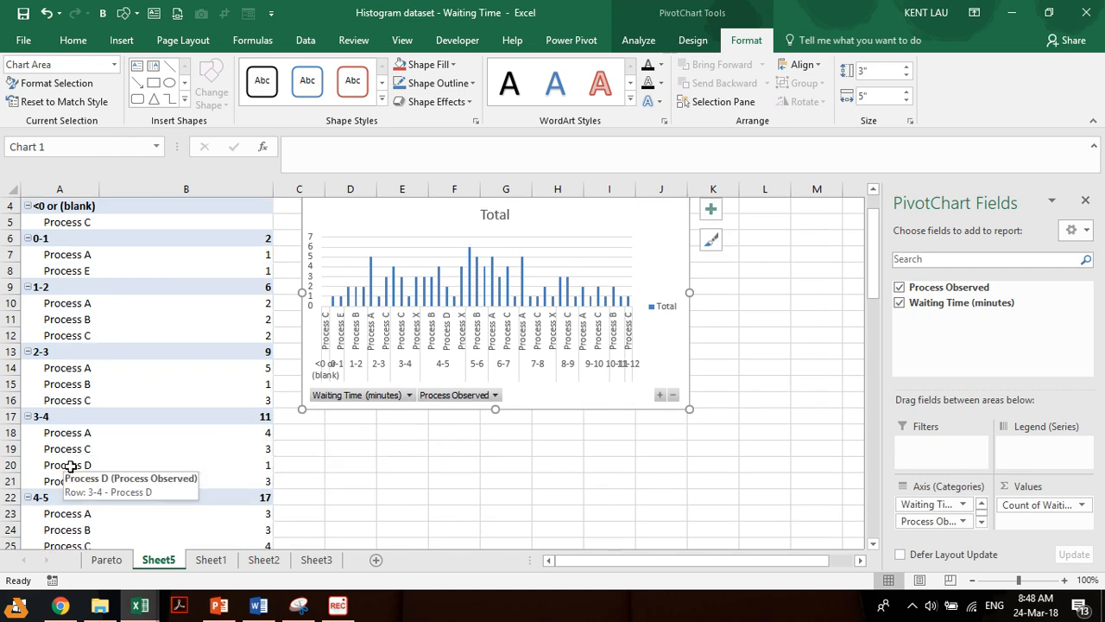
Step: Enlarge the PivotChart to about 3.55" high by 7.74" wide and move Process Observed from its axis categories to the filters
{"action": "left_click_drag", "start_coordinate": [689, 408], "coordinate": [824, 457]}
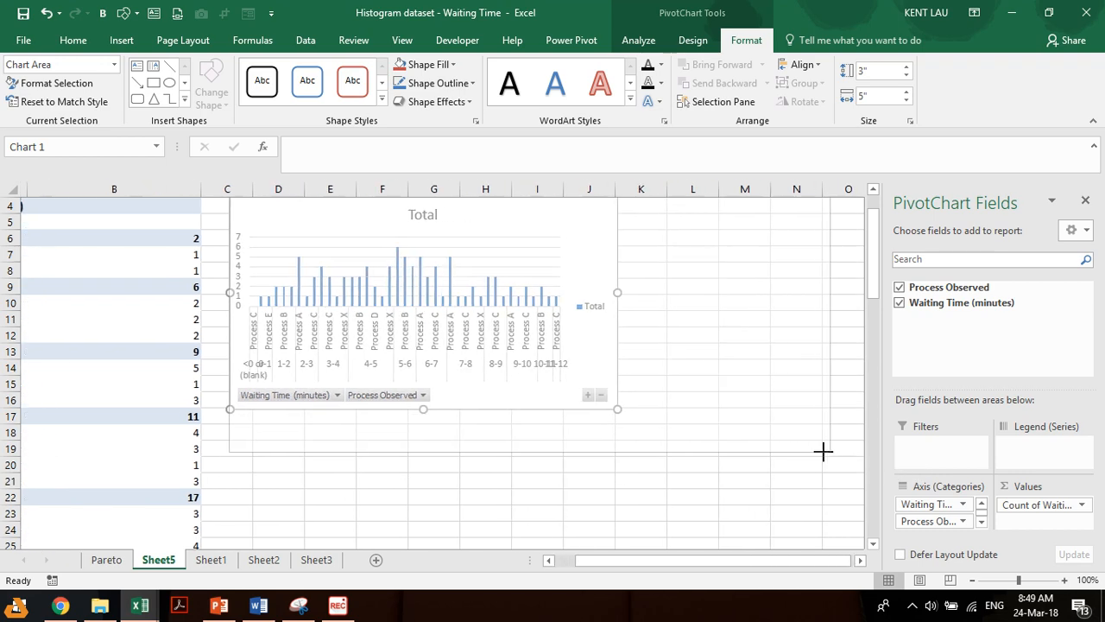
{"action": "scroll", "coordinate": [335, 406], "scroll_direction": "up", "scroll_amount": 1}
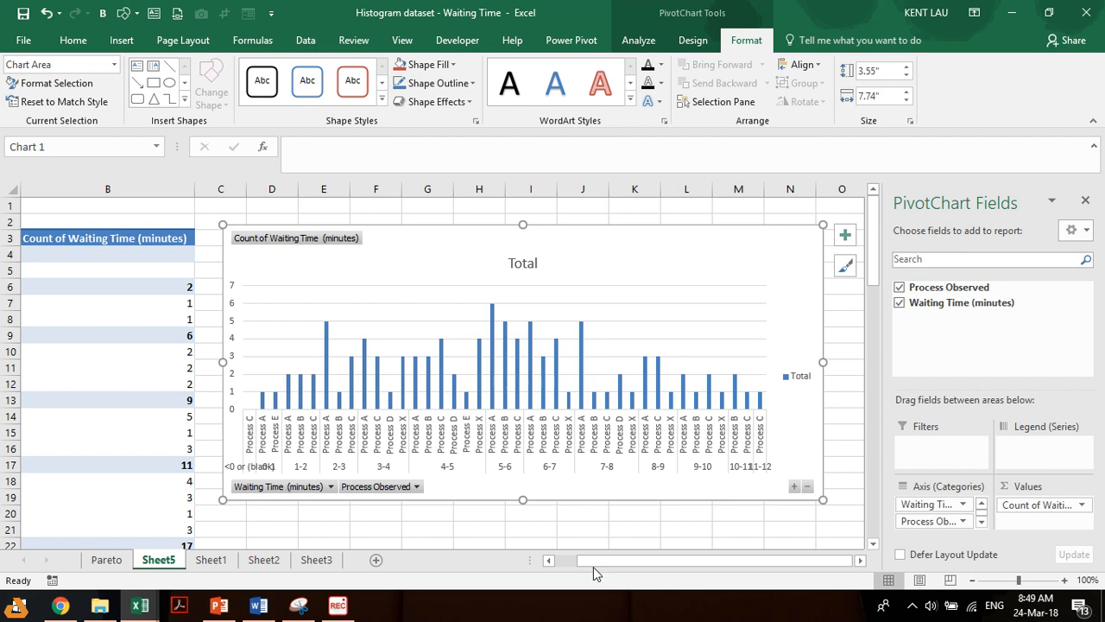
{"action": "left_click_drag", "start_coordinate": [656, 562], "coordinate": [577, 557]}
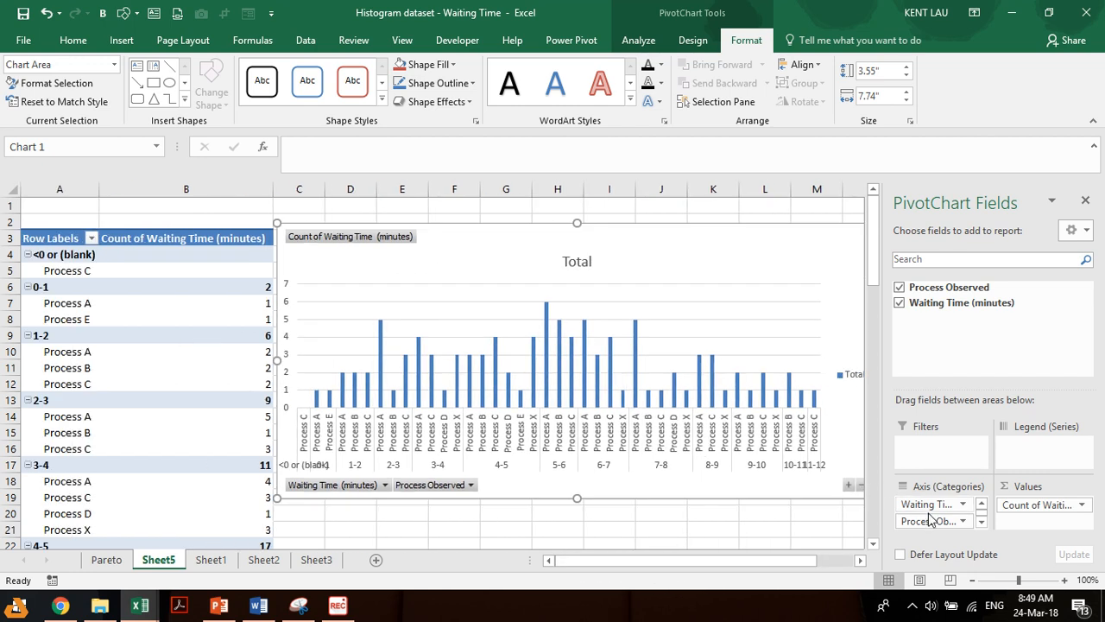
{"action": "left_click_drag", "start_coordinate": [935, 522], "coordinate": [932, 447]}
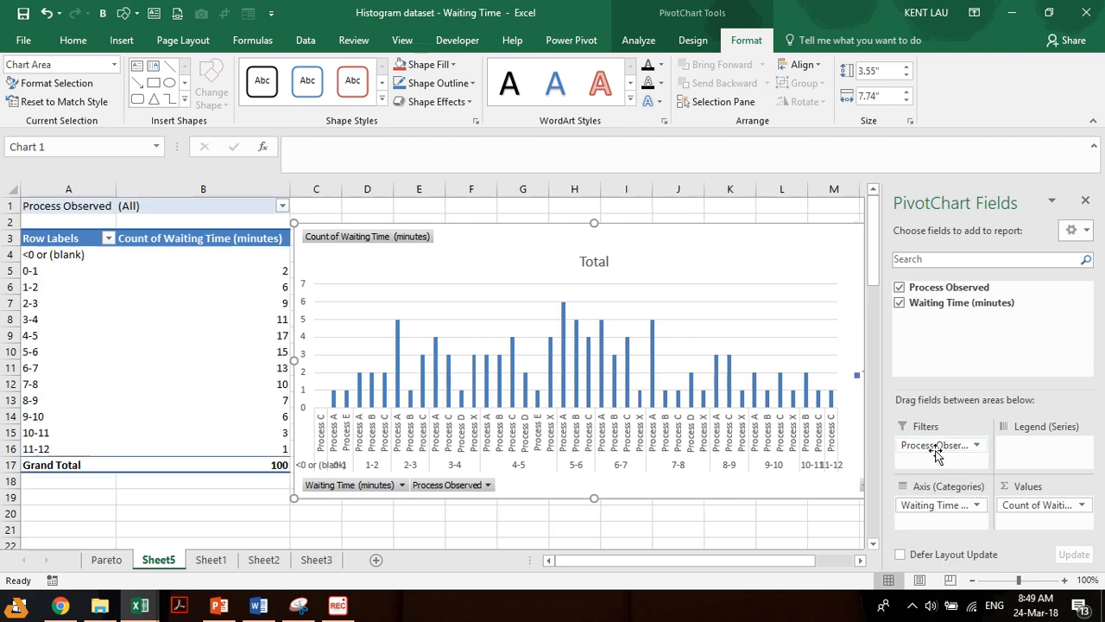
Step: Filter the PivotTable and PivotChart to Process A with the Process Observed report filter
{"action": "left_click", "coordinate": [283, 206]}
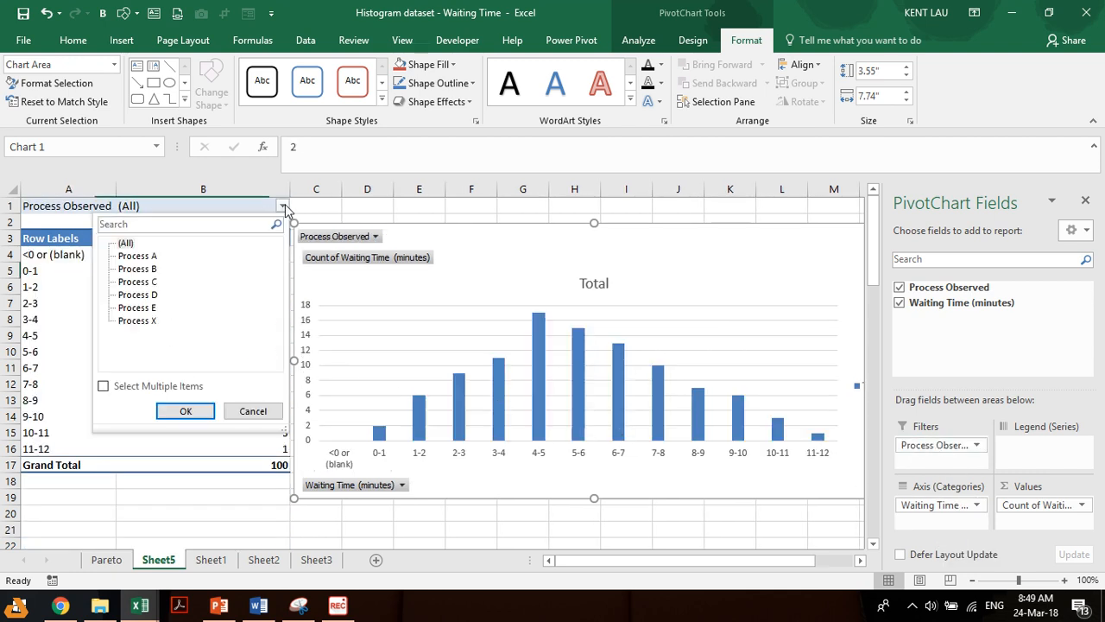
{"action": "left_click", "coordinate": [140, 257]}
{"action": "left_click", "coordinate": [185, 411]}
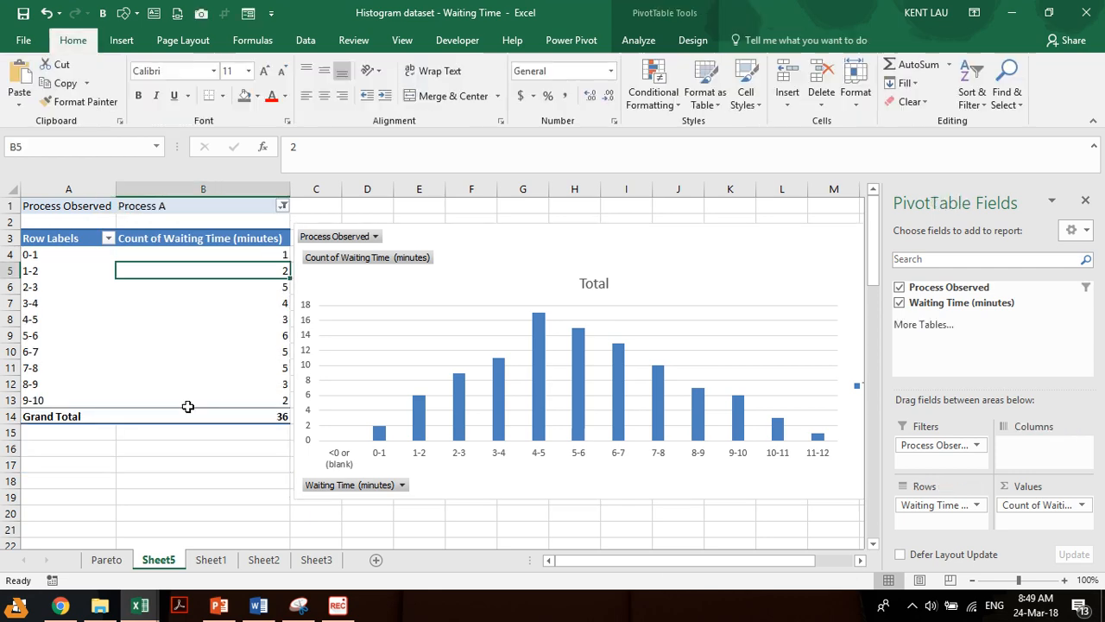
{"action": "left_click", "coordinate": [190, 454]}
{"action": "scroll", "coordinate": [190, 455], "scroll_direction": "down", "scroll_amount": 1}
{"action": "left_click", "coordinate": [389, 234]}
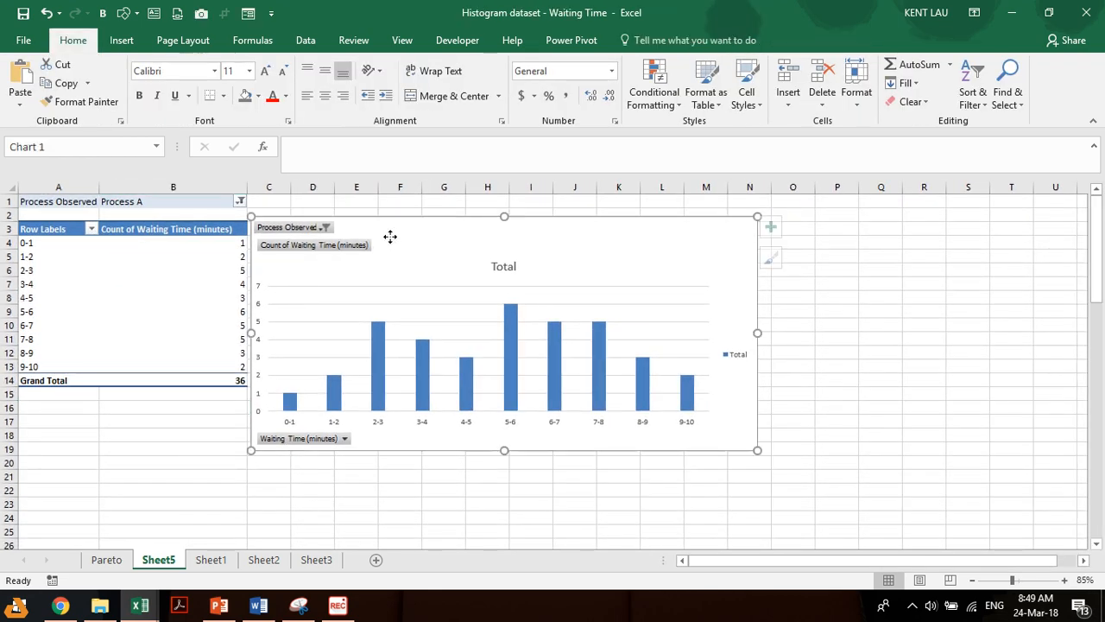
Step: Switch the Process Observed report filter to Process B
{"action": "left_click", "coordinate": [240, 200]}
{"action": "left_click", "coordinate": [94, 263]}
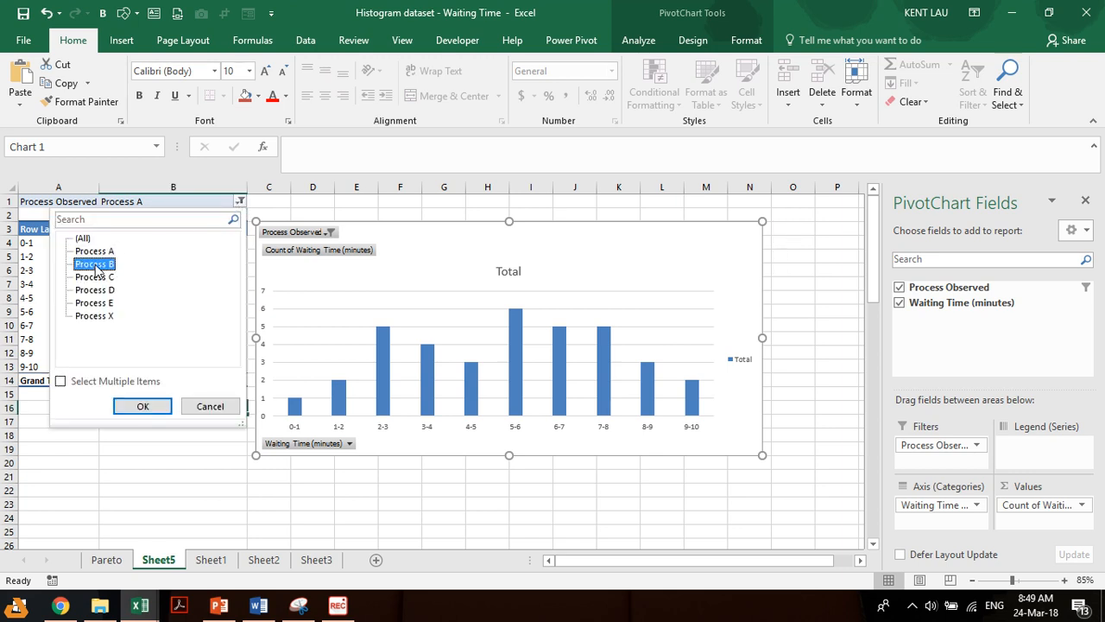
{"action": "left_click", "coordinate": [158, 407]}
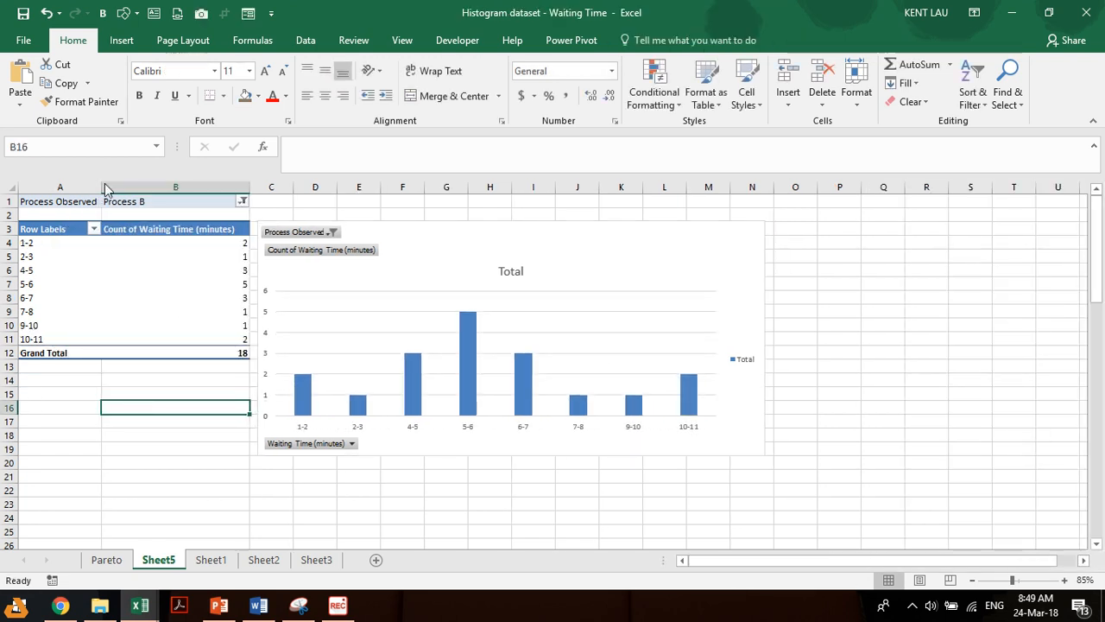
Step: Insert a slicer for Process Observed from the PivotTable
{"action": "left_click", "coordinate": [222, 268]}
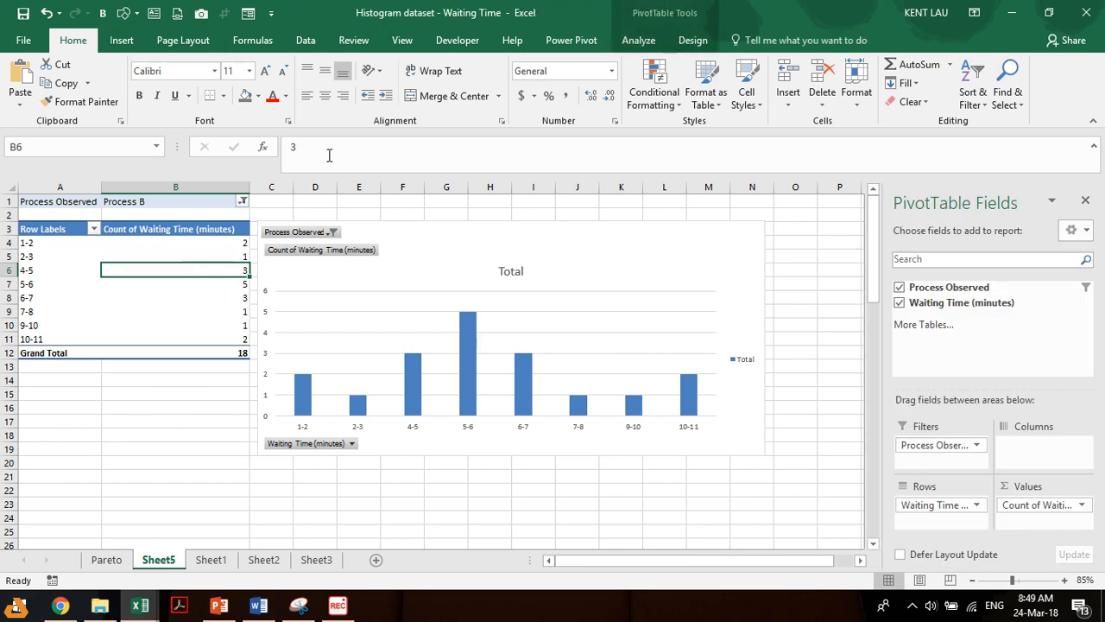
{"action": "left_click", "coordinate": [639, 40]}
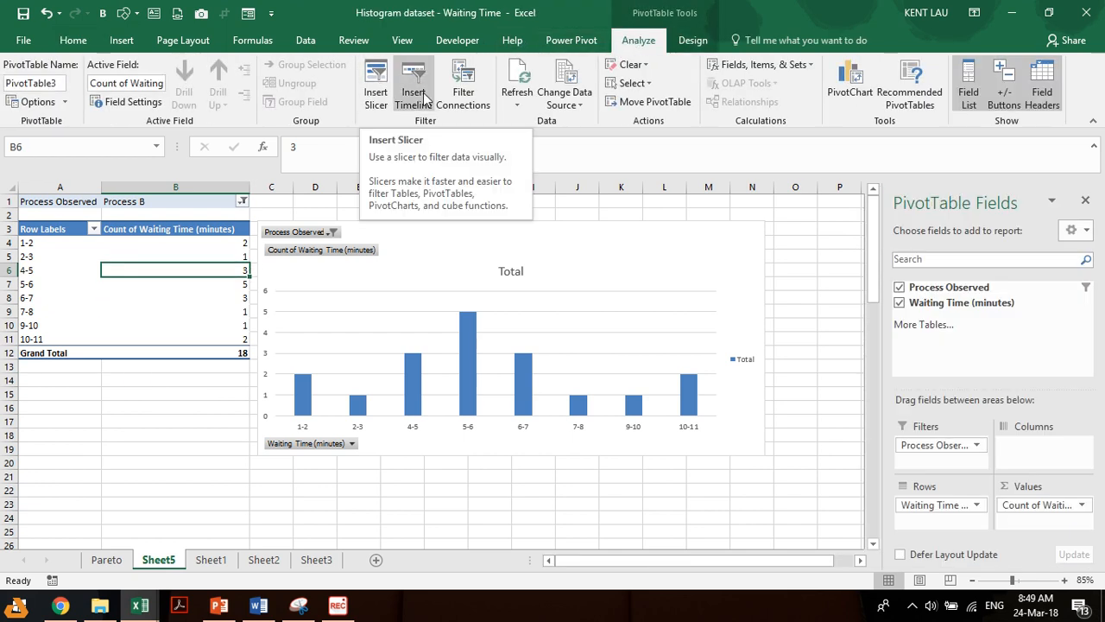
{"action": "left_click", "coordinate": [376, 93]}
{"action": "left_click", "coordinate": [497, 82]}
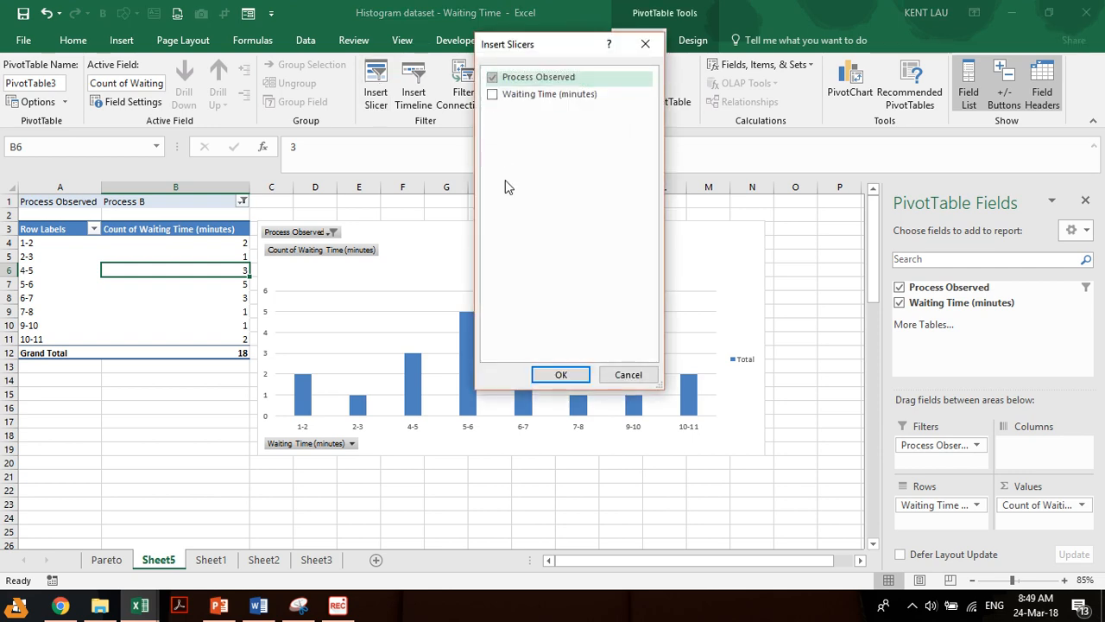
{"action": "left_click", "coordinate": [561, 374]}
Step: Filter with the slicer to Process A, C, D, E and X in turn, and place the slicer at the chart's right edge
{"action": "left_click", "coordinate": [409, 315]}
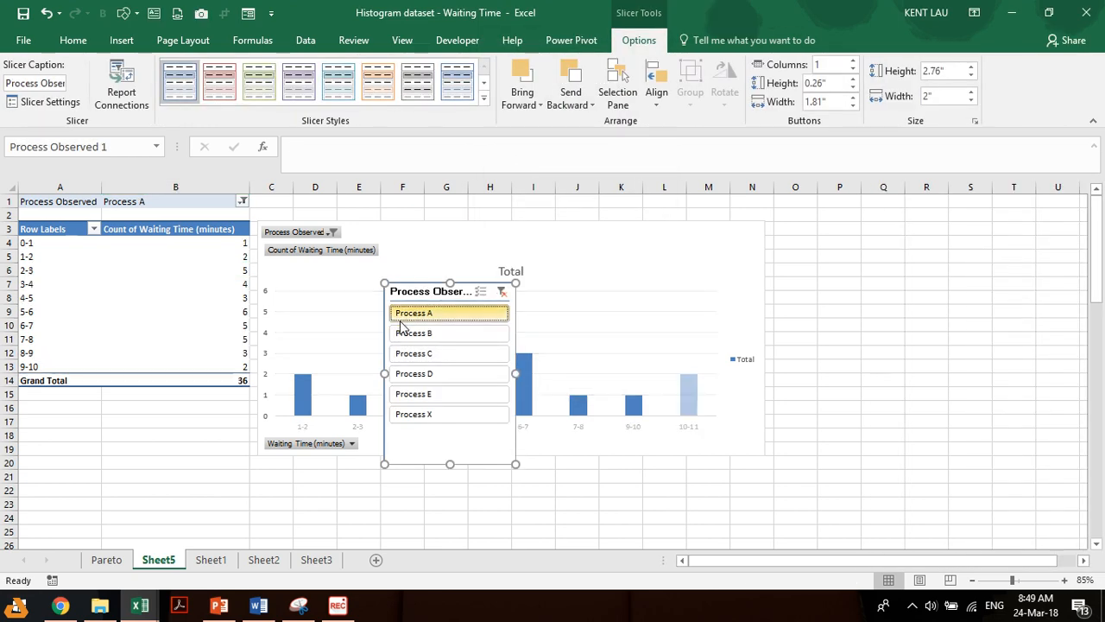
{"action": "left_click", "coordinate": [416, 357]}
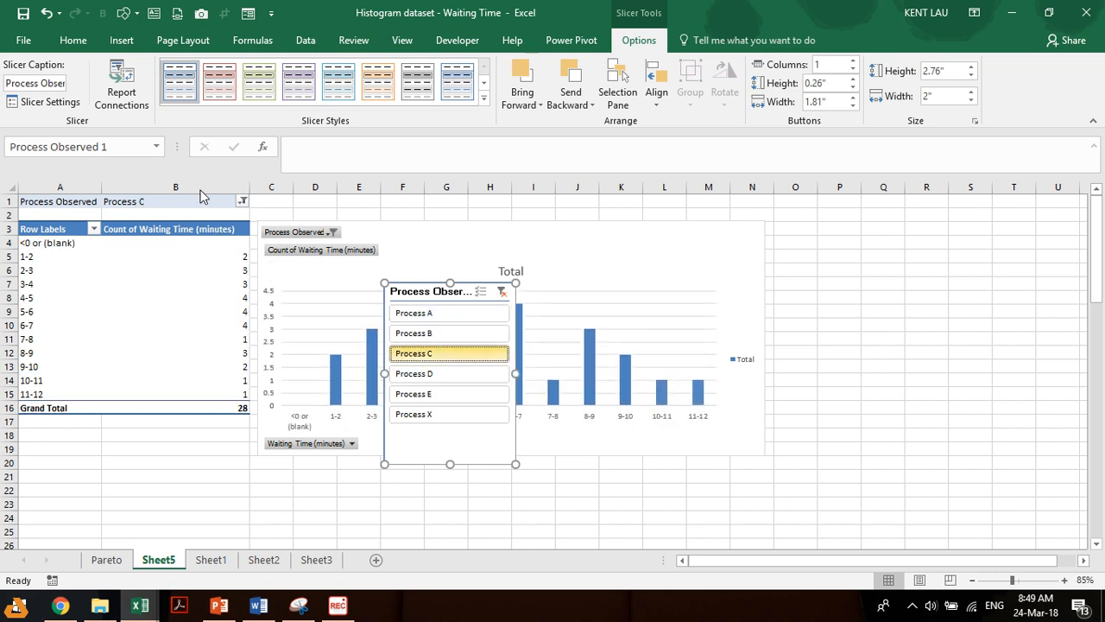
{"action": "left_click", "coordinate": [440, 376]}
{"action": "left_click", "coordinate": [442, 395]}
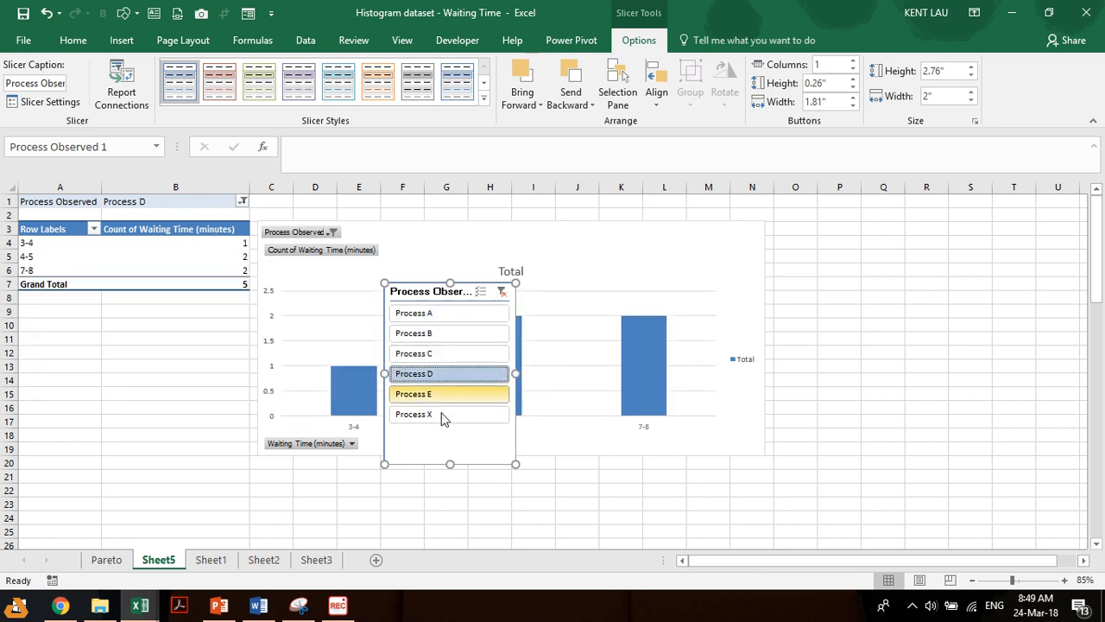
{"action": "left_click", "coordinate": [442, 416]}
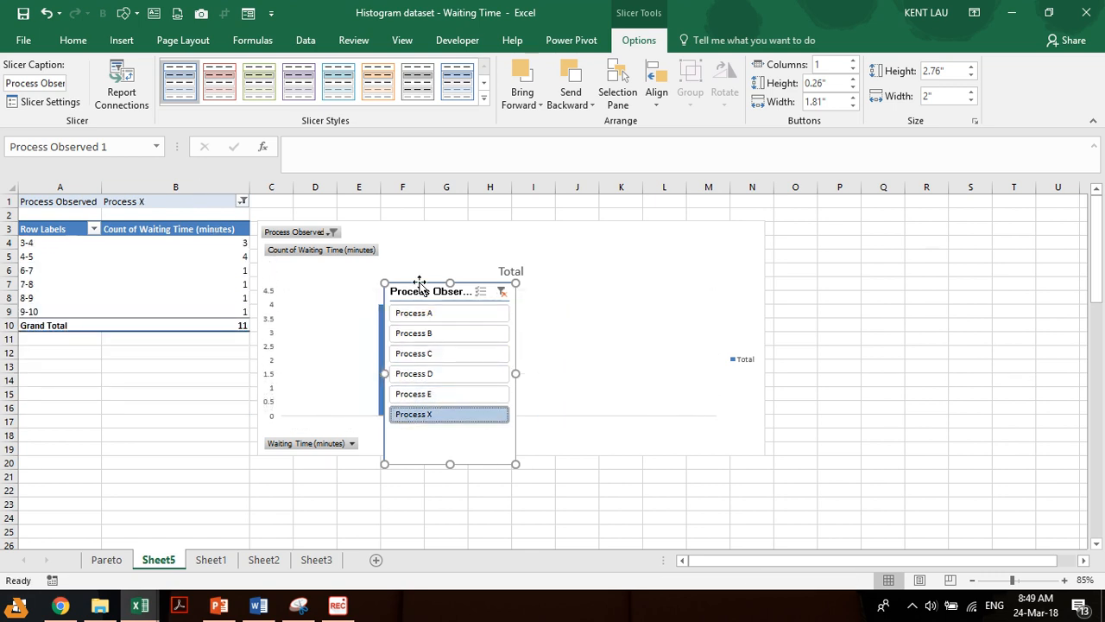
{"action": "left_click_drag", "start_coordinate": [423, 284], "coordinate": [790, 204]}
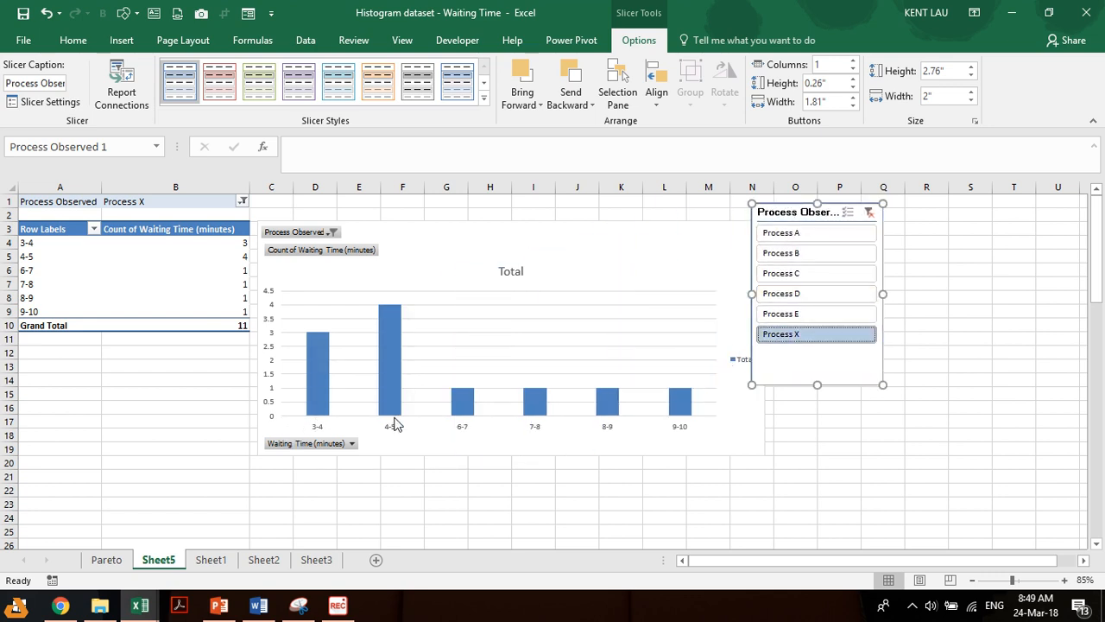
Step: Sort the PivotTable's waiting time counts from largest to smallest
{"action": "mouse_move", "coordinate": [388, 328]}
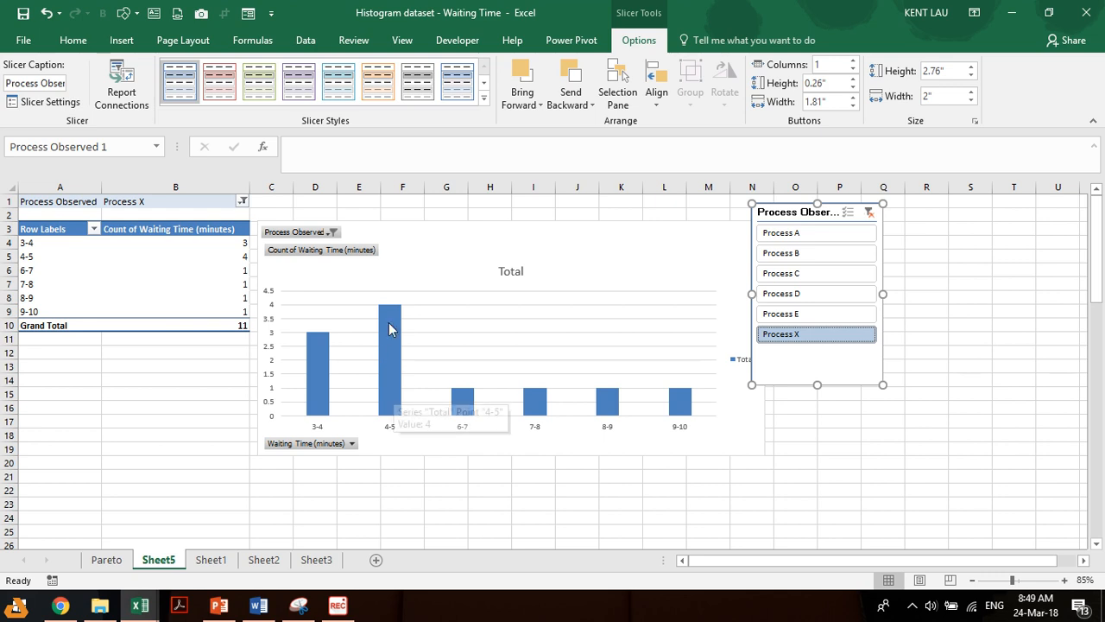
{"action": "right_click", "coordinate": [188, 255]}
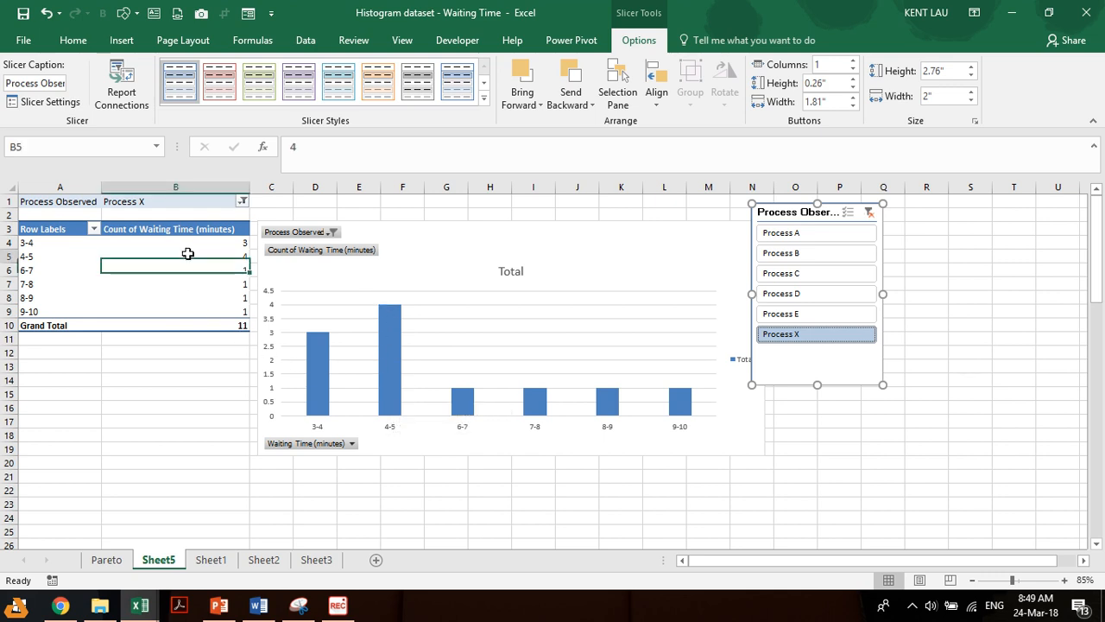
{"action": "mouse_move", "coordinate": [244, 348]}
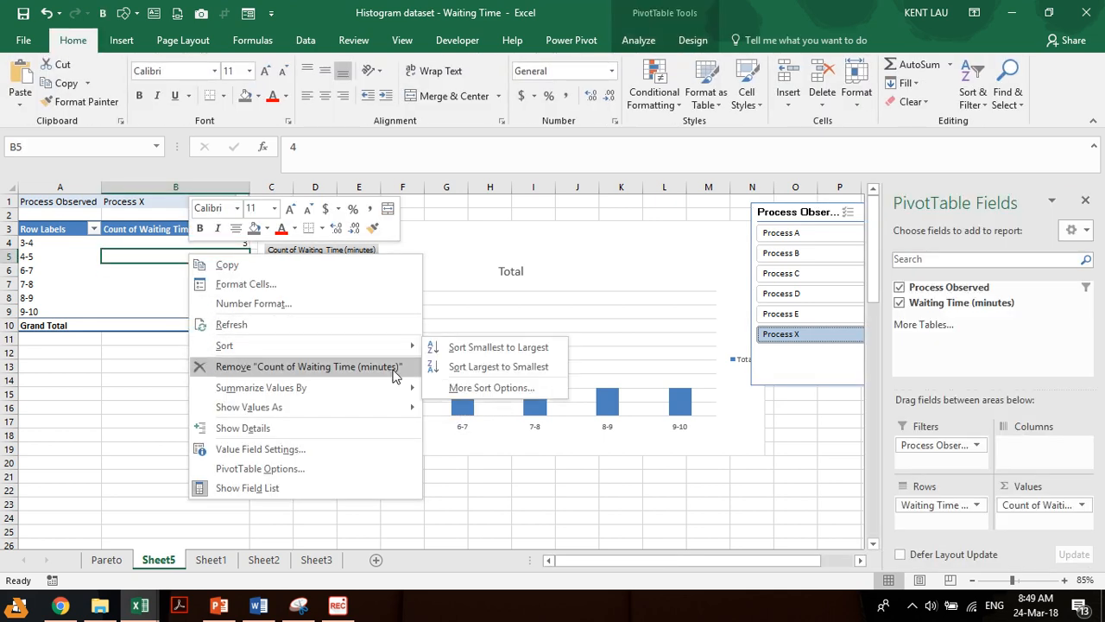
{"action": "left_click", "coordinate": [498, 366]}
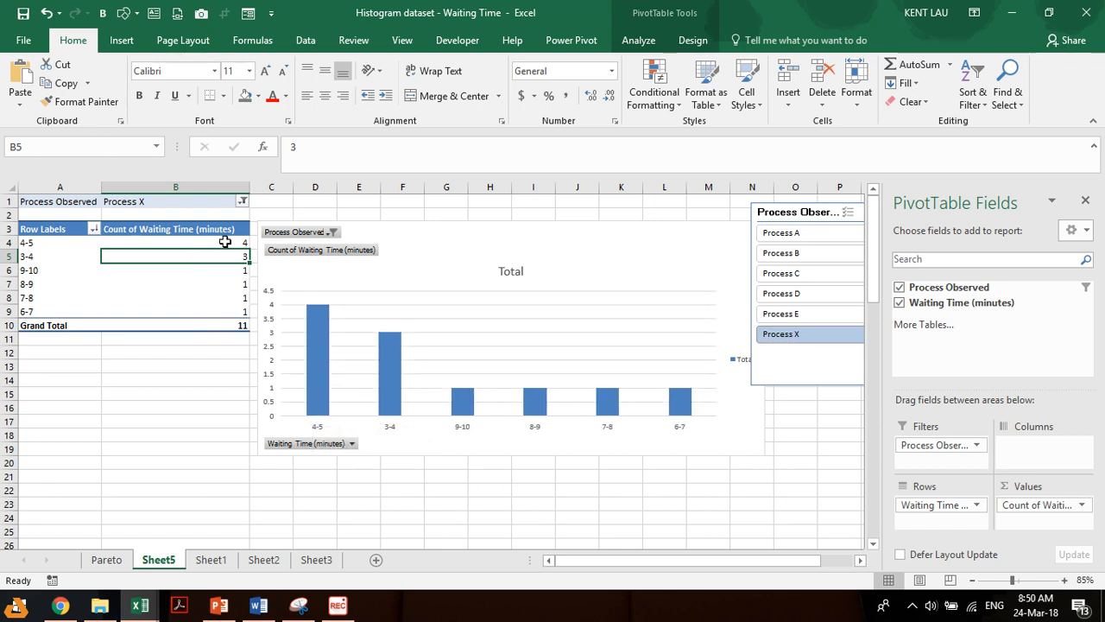
Step: Filter with the slicer to Process A and then Process B, and shift the slicer slightly toward the chart
{"action": "left_click", "coordinate": [765, 233]}
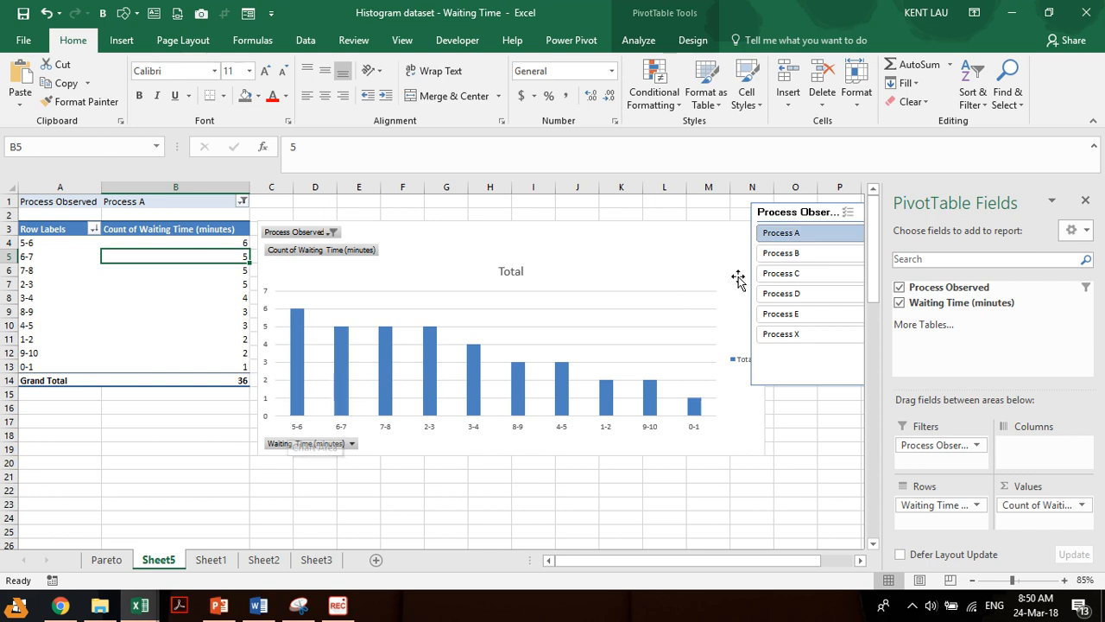
{"action": "left_click", "coordinate": [784, 253]}
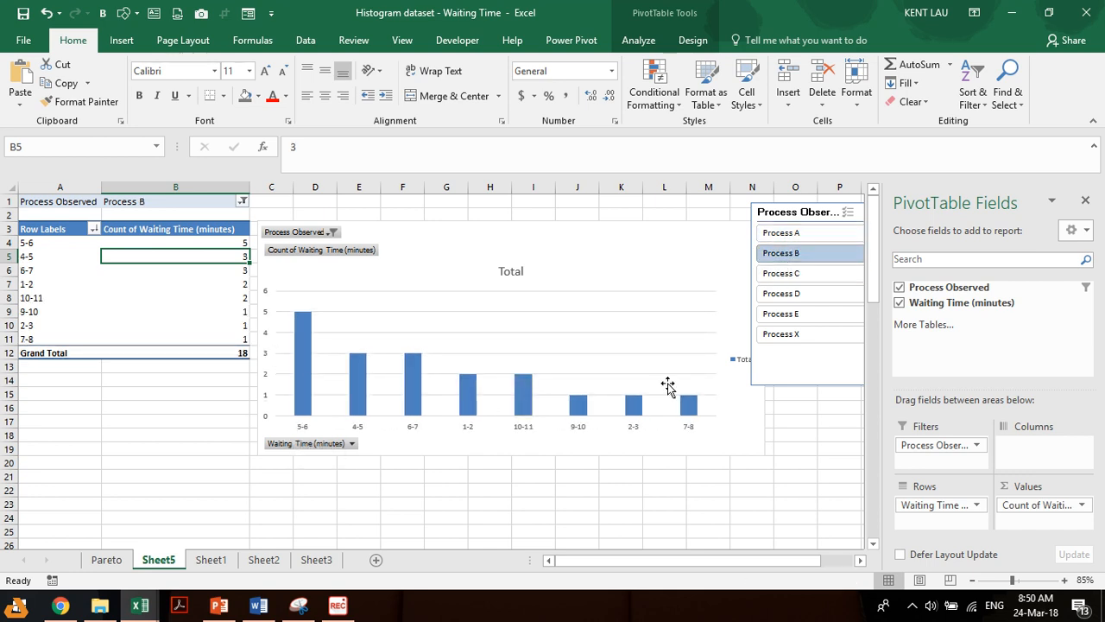
{"action": "left_click_drag", "start_coordinate": [803, 211], "coordinate": [770, 218]}
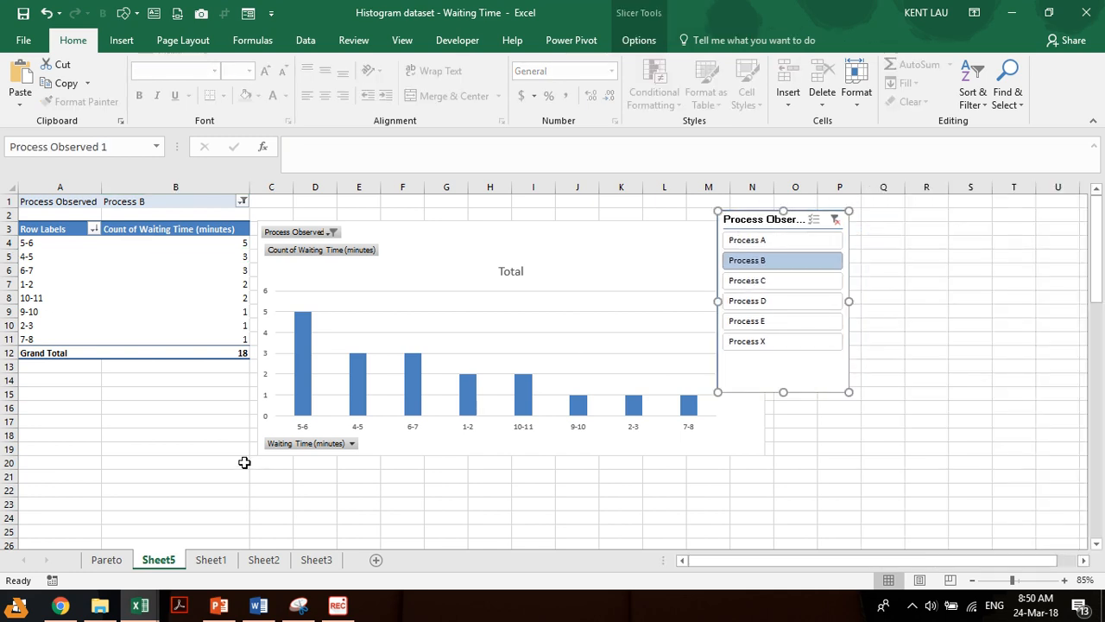
Step: Add Waiting Time (minutes) to the PivotTable values a second time and move the chart clear of the new column
{"action": "left_click", "coordinate": [226, 301]}
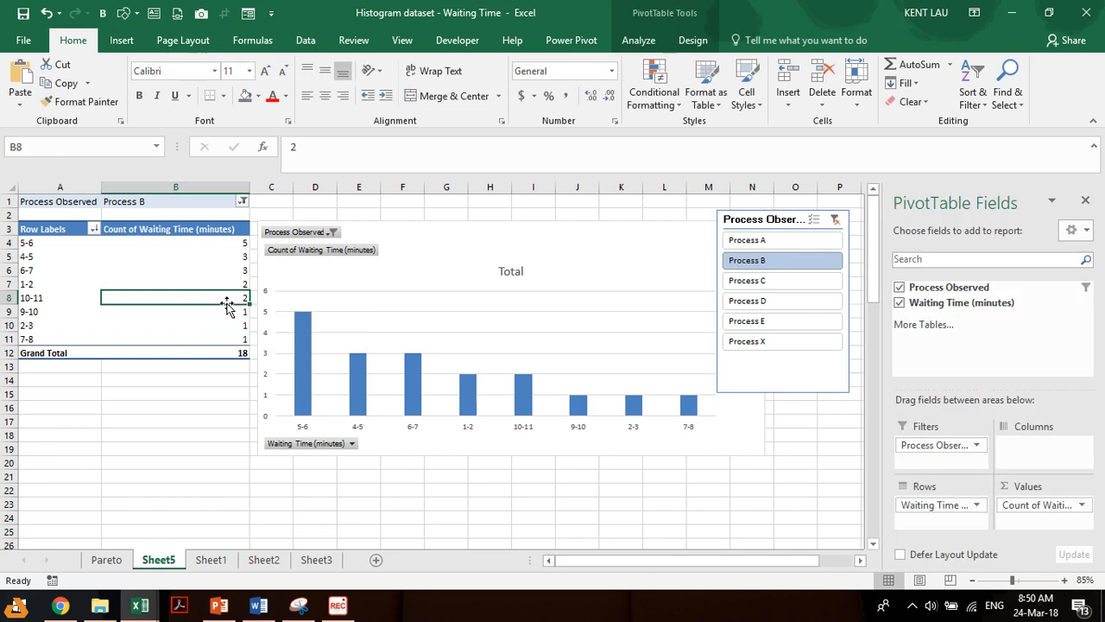
{"action": "left_click_drag", "start_coordinate": [937, 304], "coordinate": [1028, 520]}
{"action": "left_click_drag", "start_coordinate": [415, 235], "coordinate": [569, 227]}
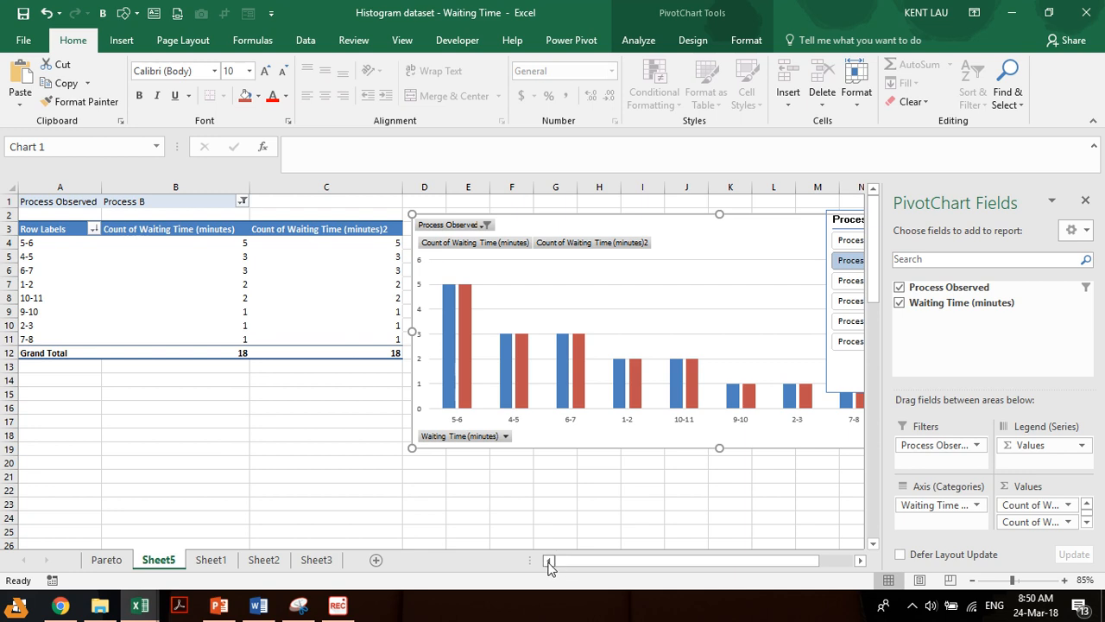
Step: Show the second waiting time count as % Running Total In, with Waiting Time (minutes) as the base field
{"action": "right_click", "coordinate": [317, 270]}
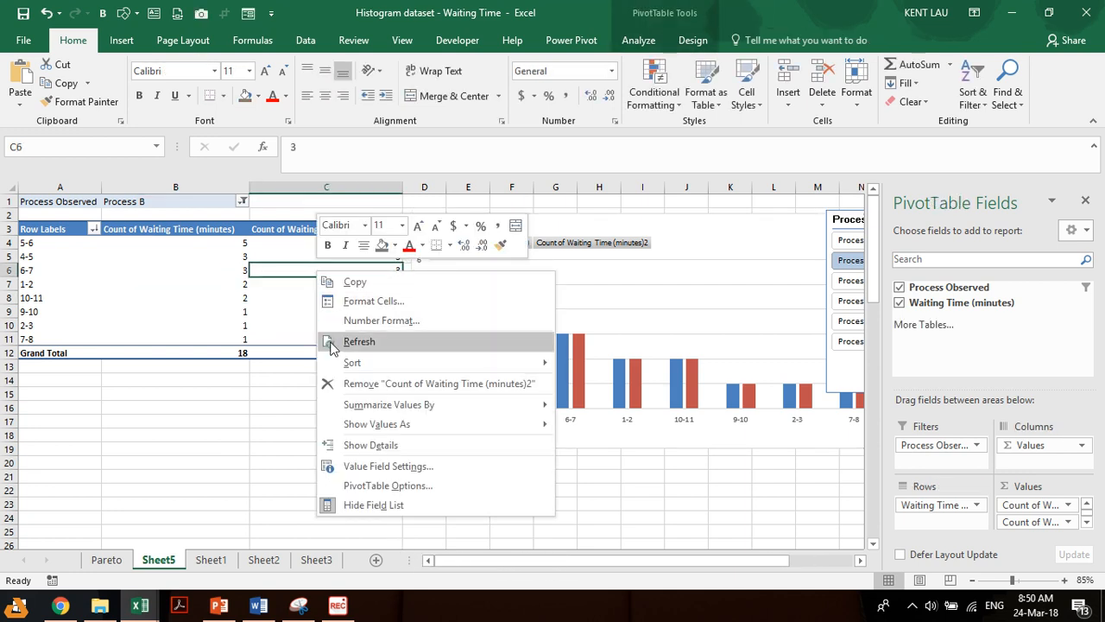
{"action": "mouse_move", "coordinate": [350, 425]}
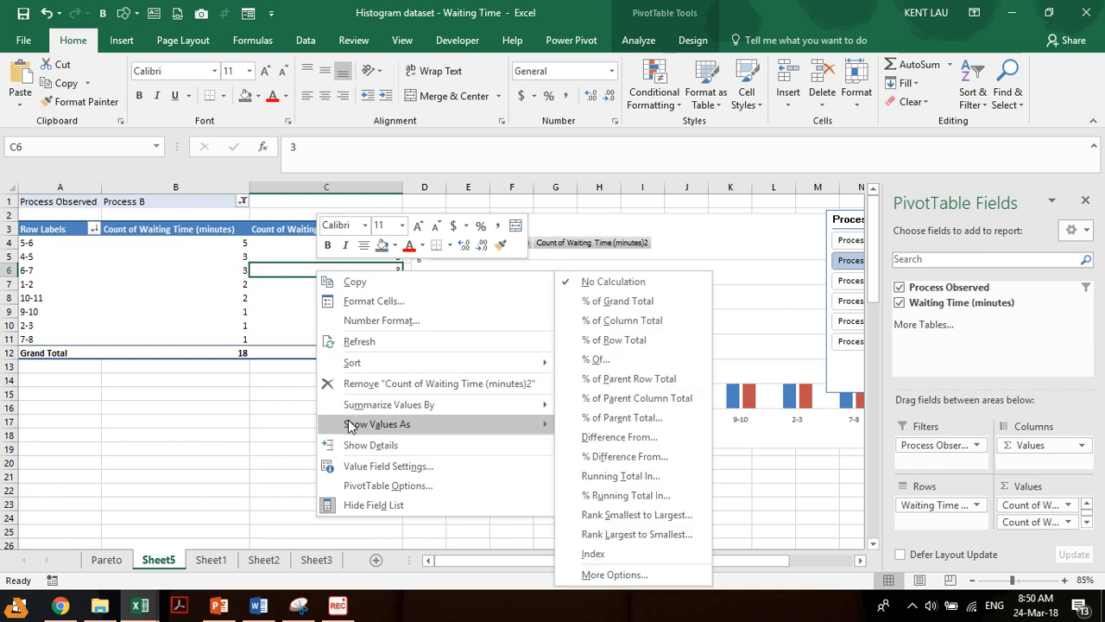
{"action": "left_click", "coordinate": [616, 499]}
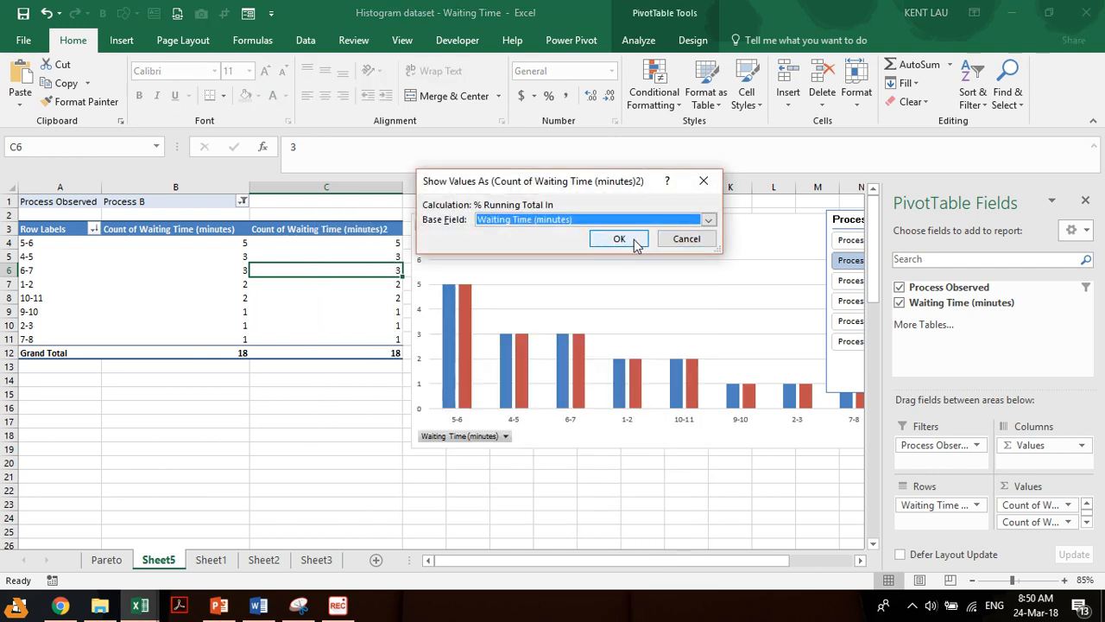
{"action": "left_click", "coordinate": [637, 242]}
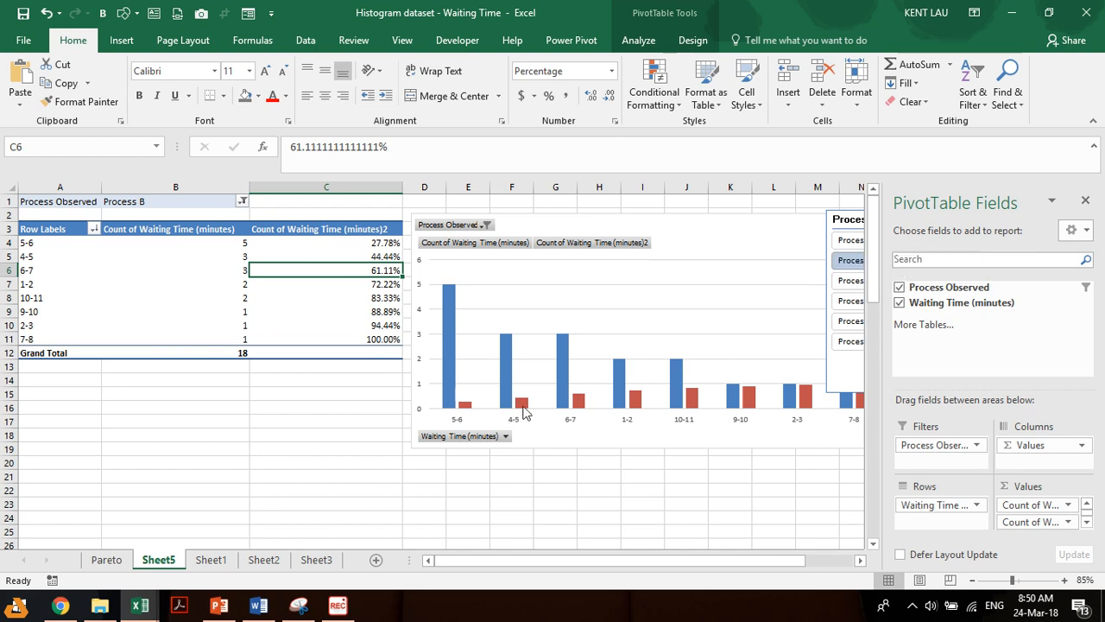
Step: Move the chart over the PivotTable's count columns and set the running-total series to Stacked Line with Markers in a combo chart
{"action": "left_click_drag", "start_coordinate": [605, 222], "coordinate": [394, 249]}
{"action": "right_click", "coordinate": [366, 426]}
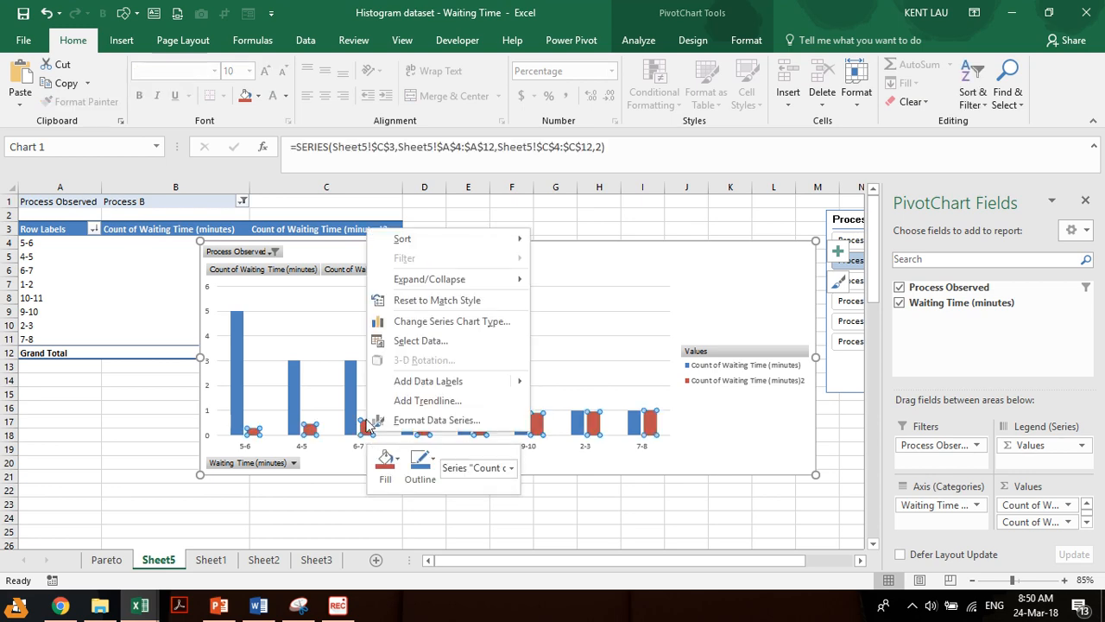
{"action": "left_click", "coordinate": [419, 321]}
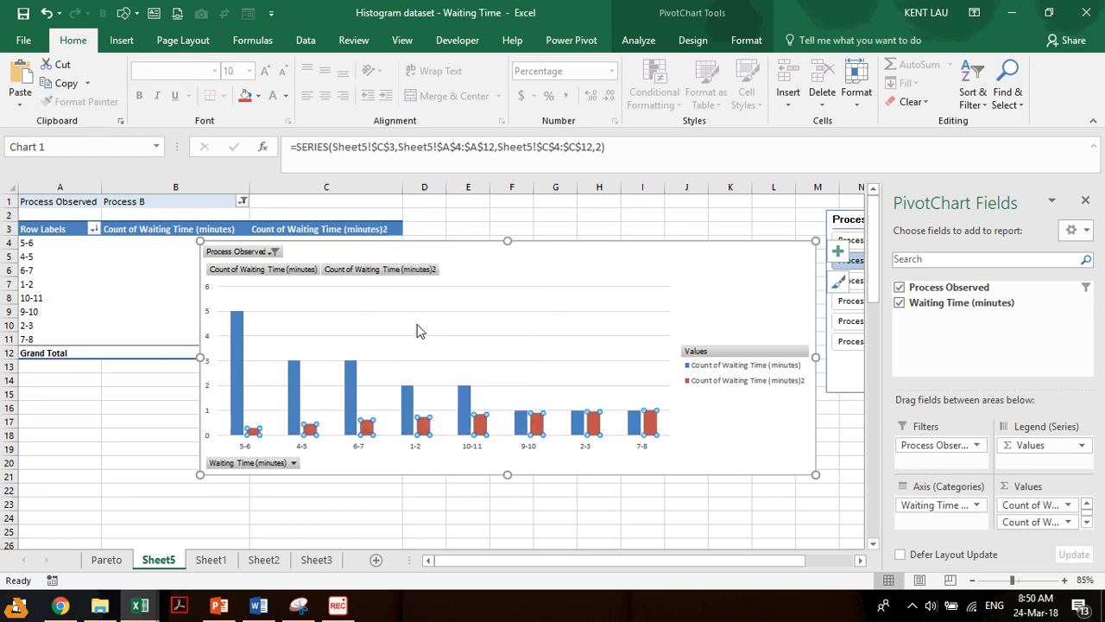
{"action": "left_click", "coordinate": [648, 442]}
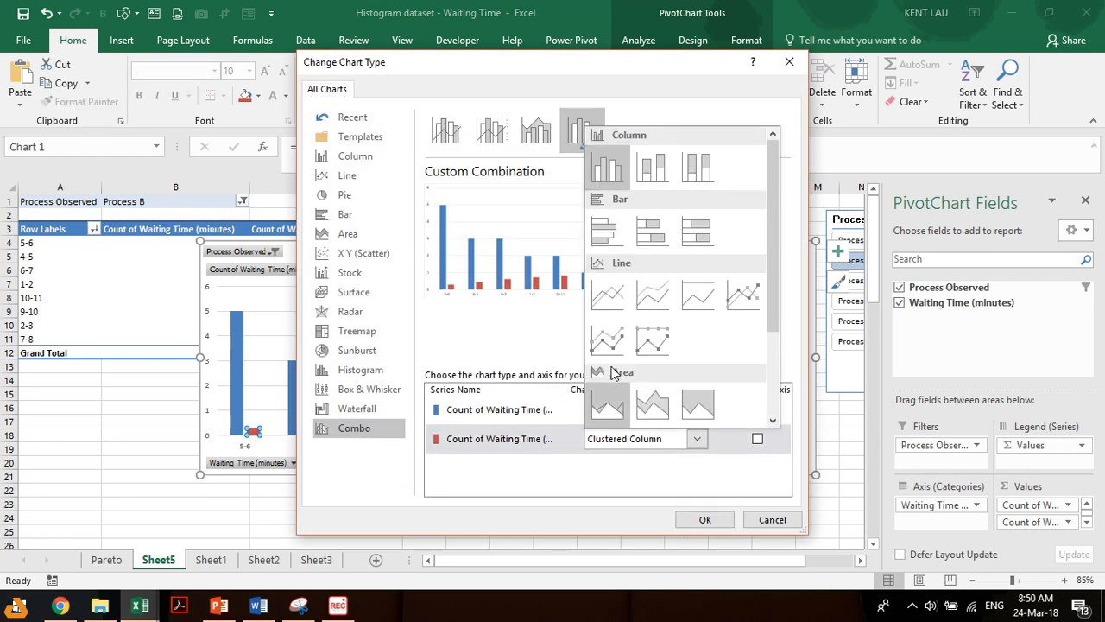
{"action": "left_click", "coordinate": [608, 311]}
{"action": "left_click", "coordinate": [636, 429]}
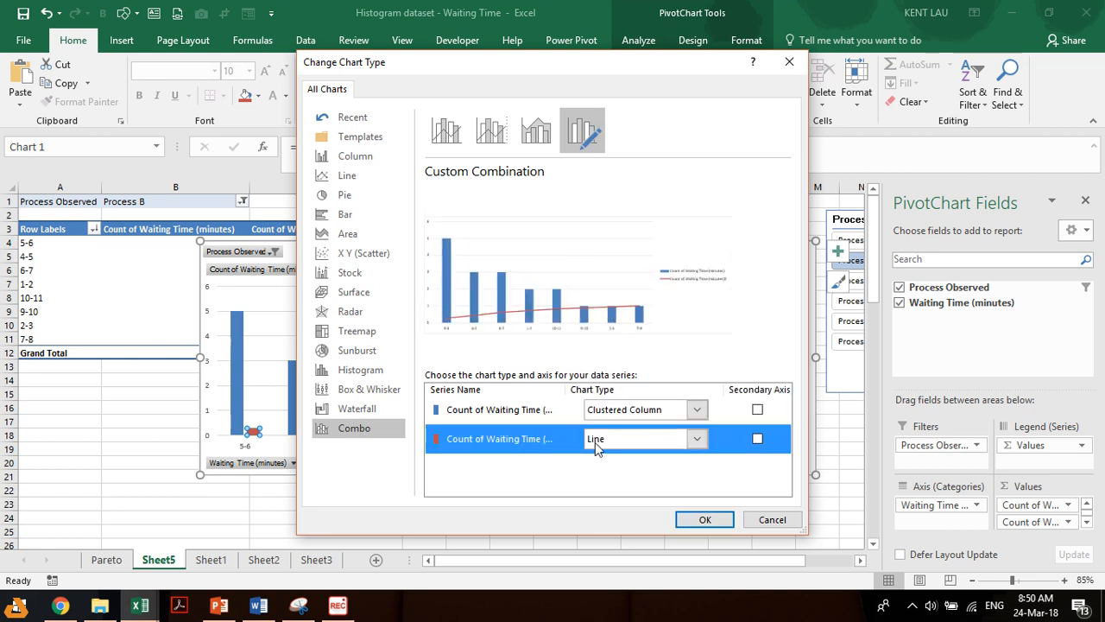
{"action": "left_click", "coordinate": [596, 443]}
{"action": "left_click", "coordinate": [607, 349]}
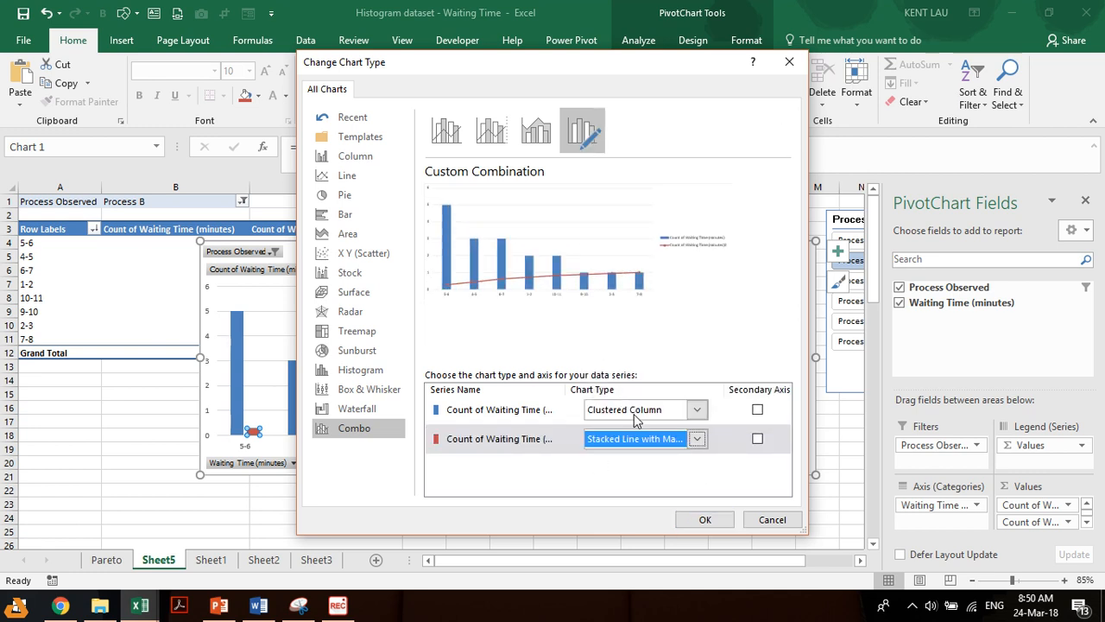
Step: Put the running-total series on the secondary axis, set its chart type to Line with Markers, and apply the combo chart
{"action": "left_click", "coordinate": [763, 442]}
{"action": "left_click", "coordinate": [759, 441]}
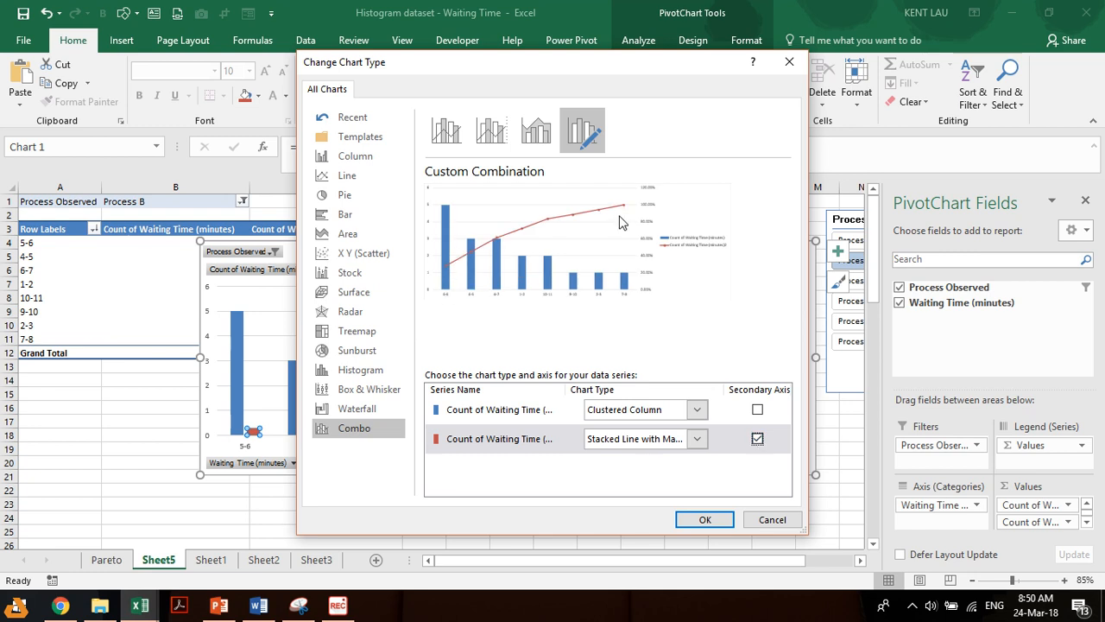
{"action": "left_click", "coordinate": [636, 439]}
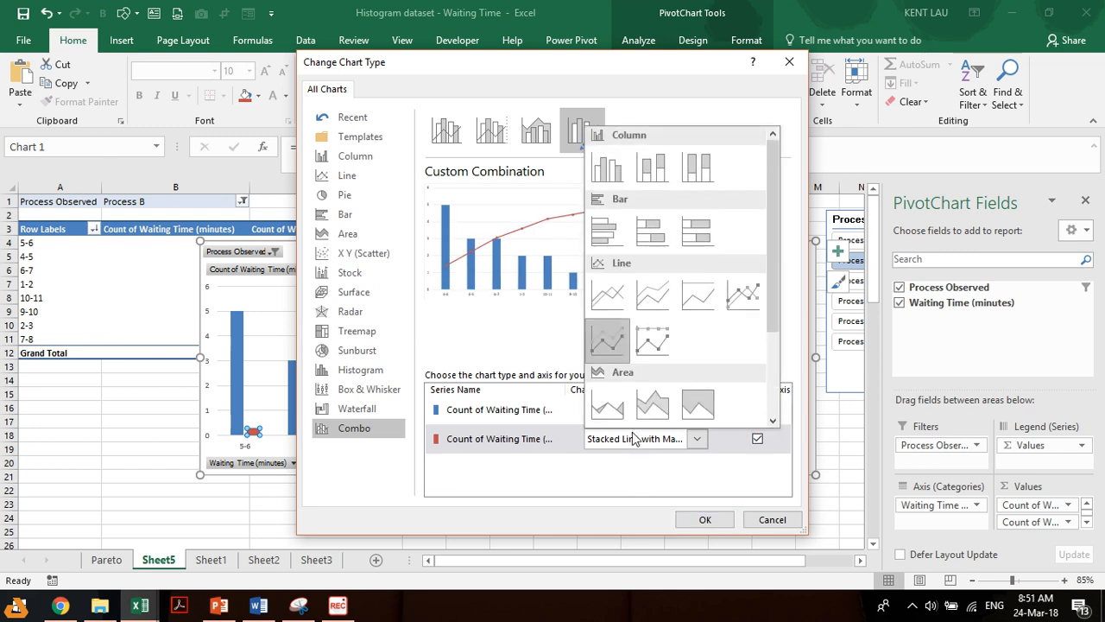
{"action": "left_click", "coordinate": [743, 295]}
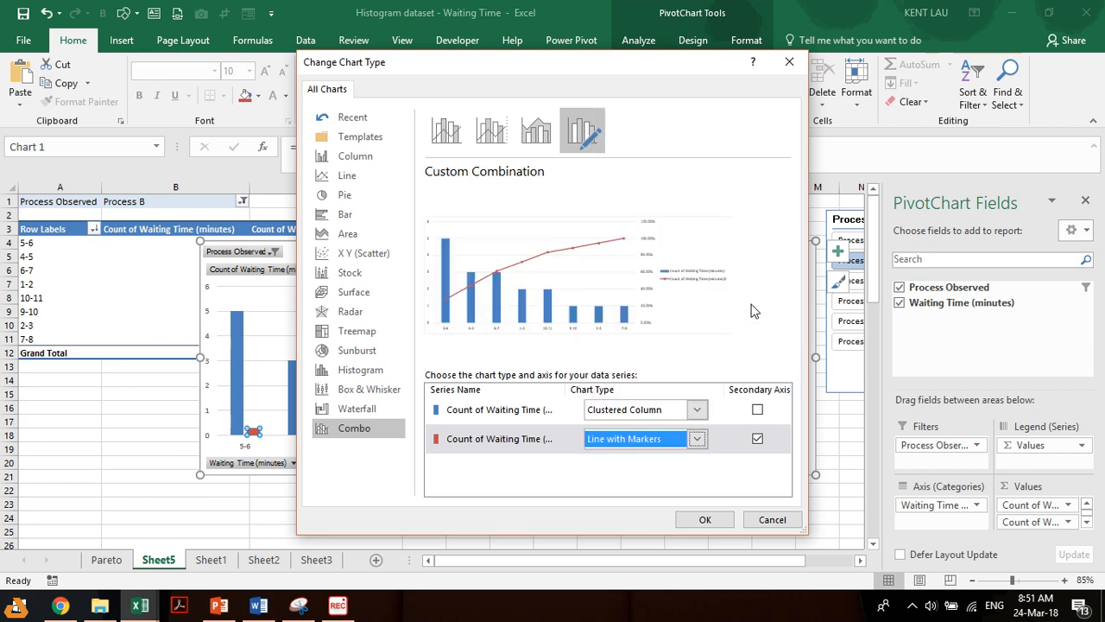
{"action": "left_click", "coordinate": [697, 522]}
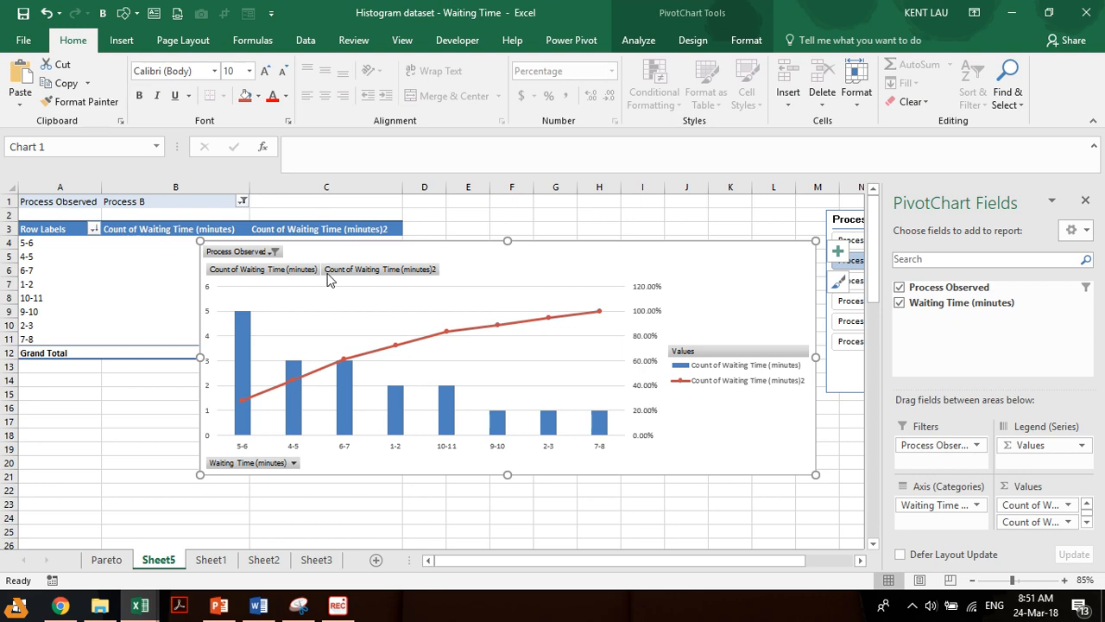
Step: Examine the example Pareto chart in the Pareto workbook and return to the Histogram dataset - Waiting Time workbook
{"action": "left_click", "coordinate": [136, 607]}
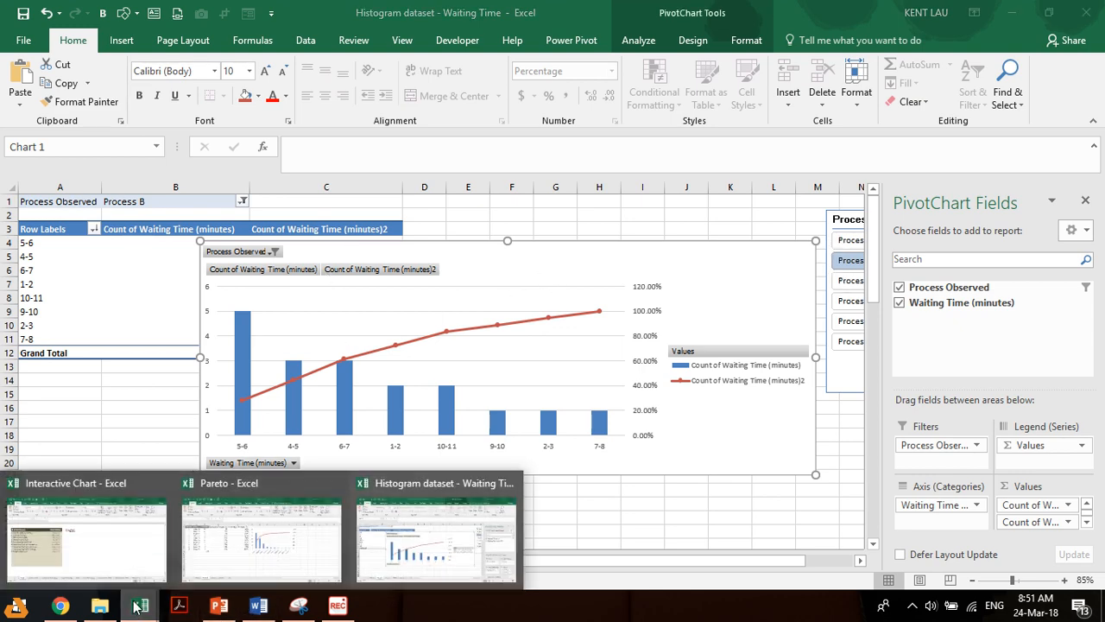
{"action": "left_click", "coordinate": [232, 531]}
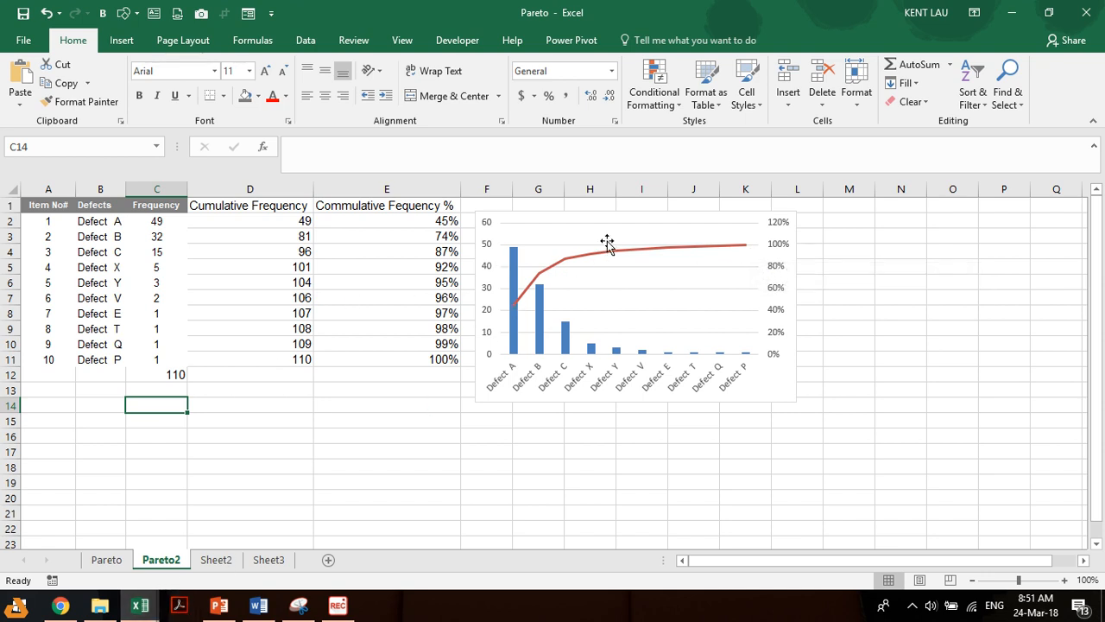
{"action": "mouse_move", "coordinate": [140, 606]}
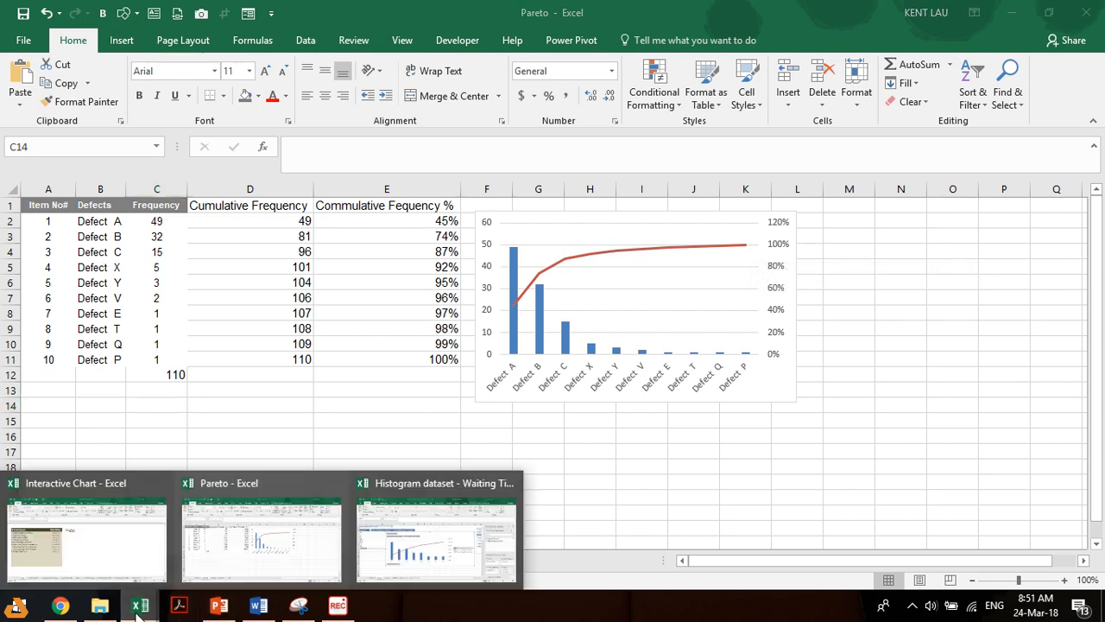
{"action": "left_click", "coordinate": [433, 542]}
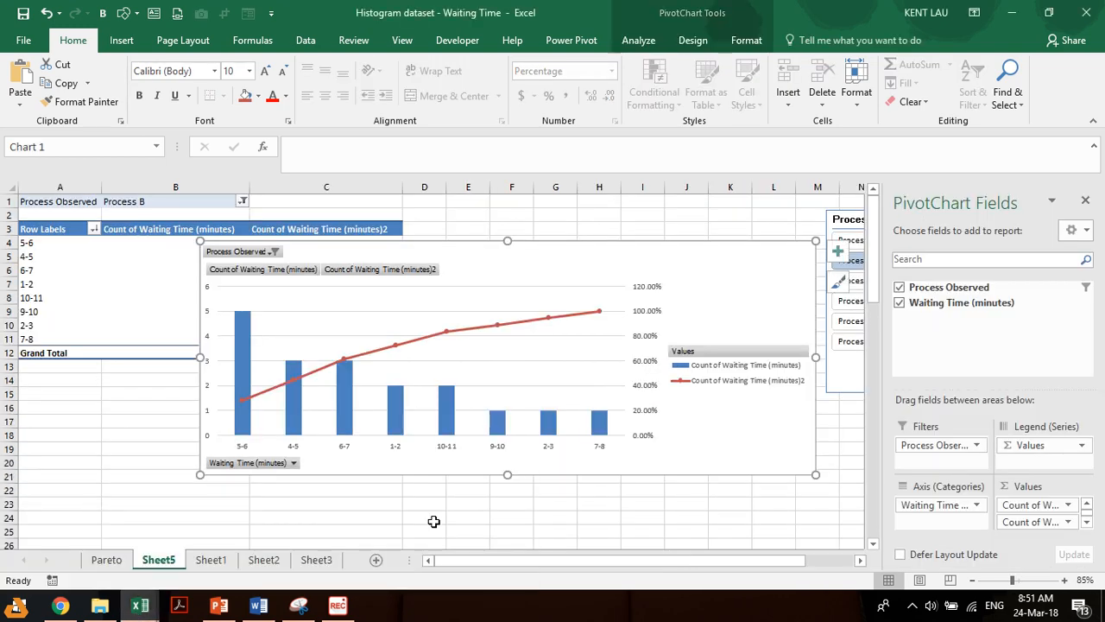
Step: Set the maximum bound of the chart's secondary percentage axis to 1
{"action": "left_click", "coordinate": [652, 292]}
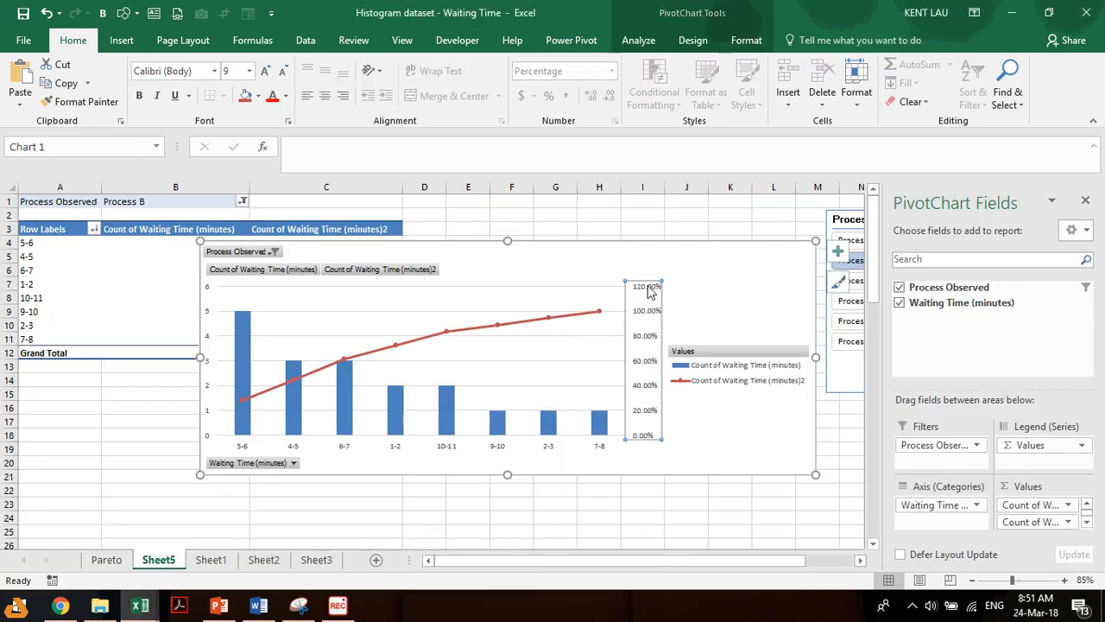
{"action": "right_click", "coordinate": [651, 293]}
{"action": "left_click", "coordinate": [699, 455]}
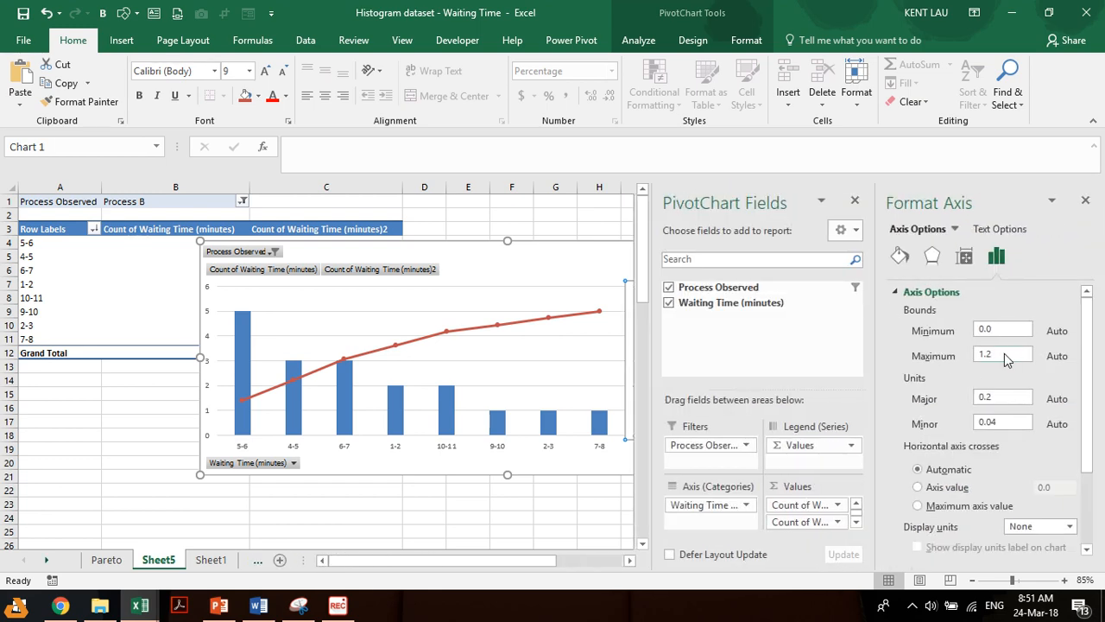
{"action": "left_click_drag", "start_coordinate": [1009, 355], "coordinate": [917, 359]}
{"action": "type", "text": "1"}
{"action": "scroll", "coordinate": [1094, 370], "scroll_direction": "down", "scroll_amount": 3}
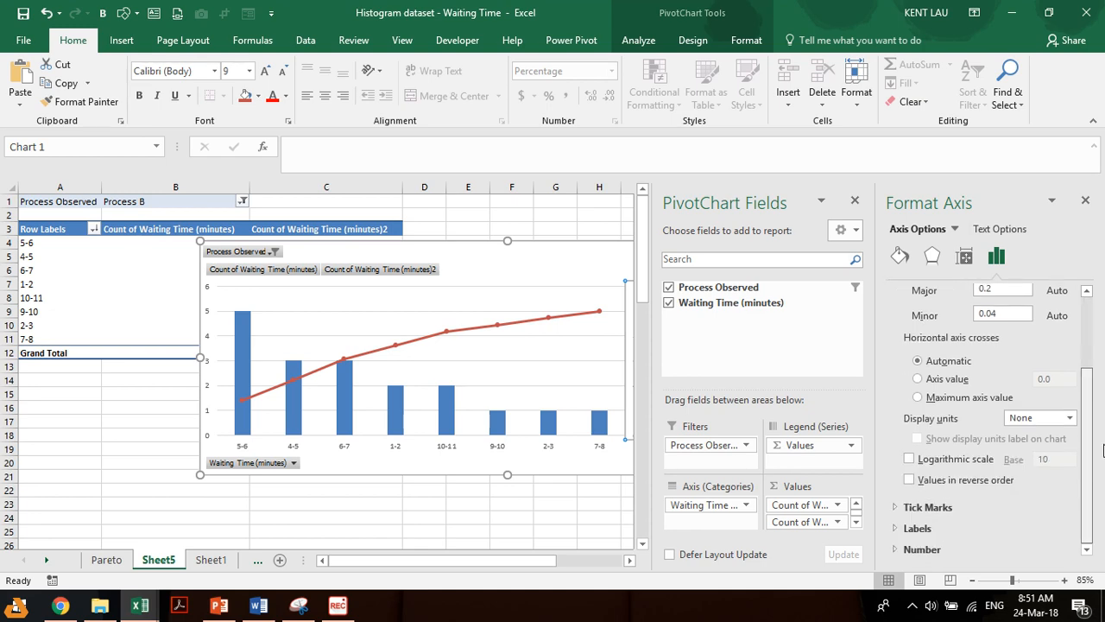
{"action": "scroll", "coordinate": [1096, 345], "scroll_direction": "up", "scroll_amount": 3}
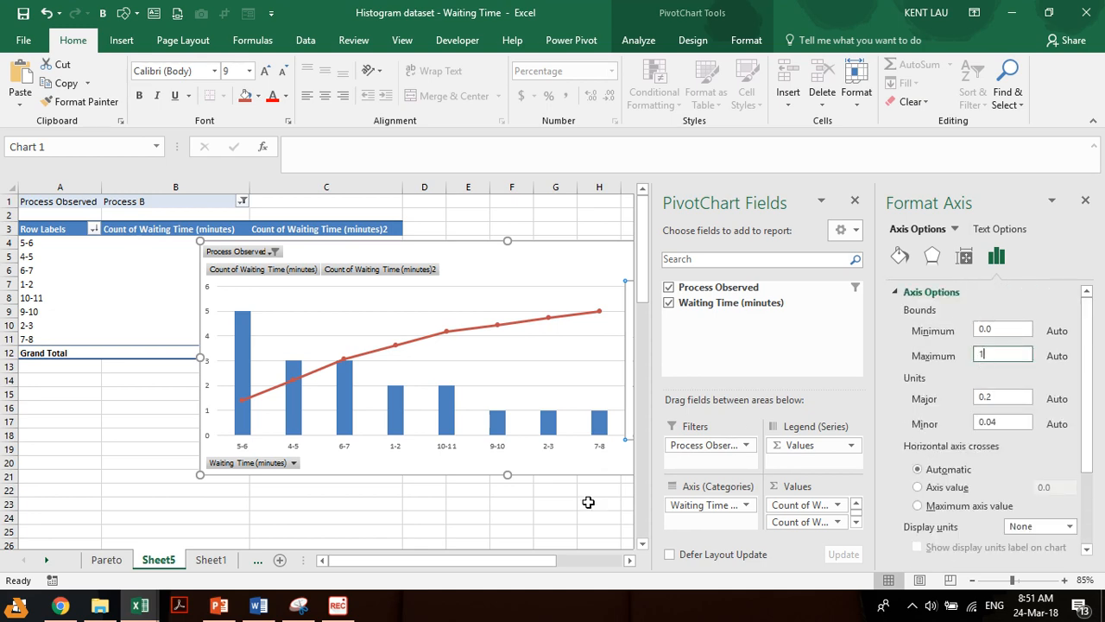
{"action": "left_click", "coordinate": [588, 502]}
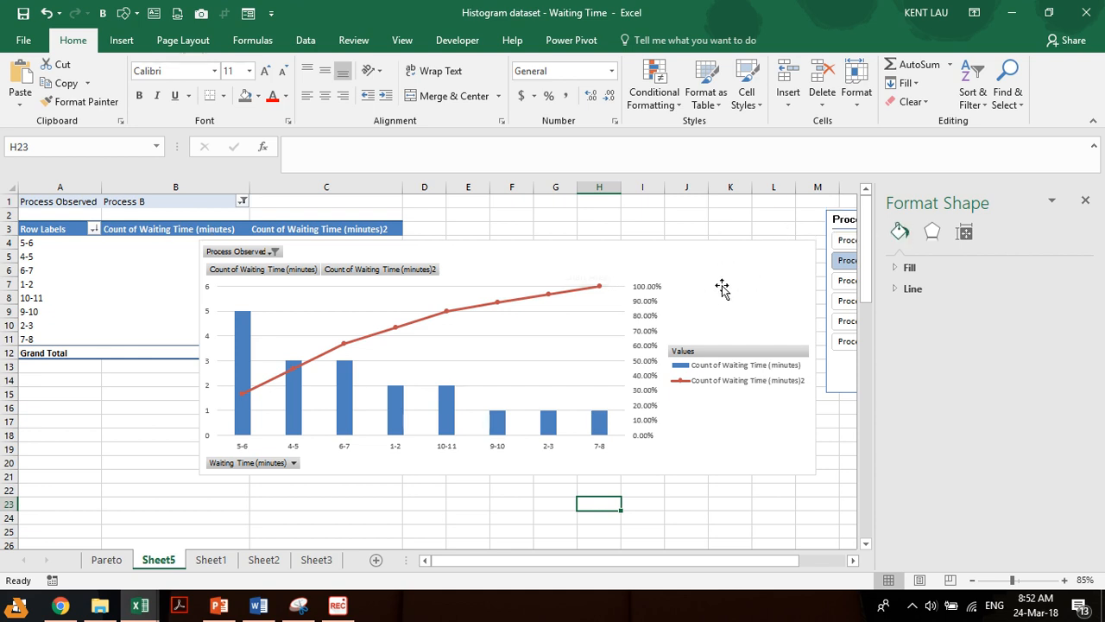
Step: Move the chart to the sheet's left edge from row 6 down and set its legend position to Bottom
{"action": "left_click", "coordinate": [702, 358]}
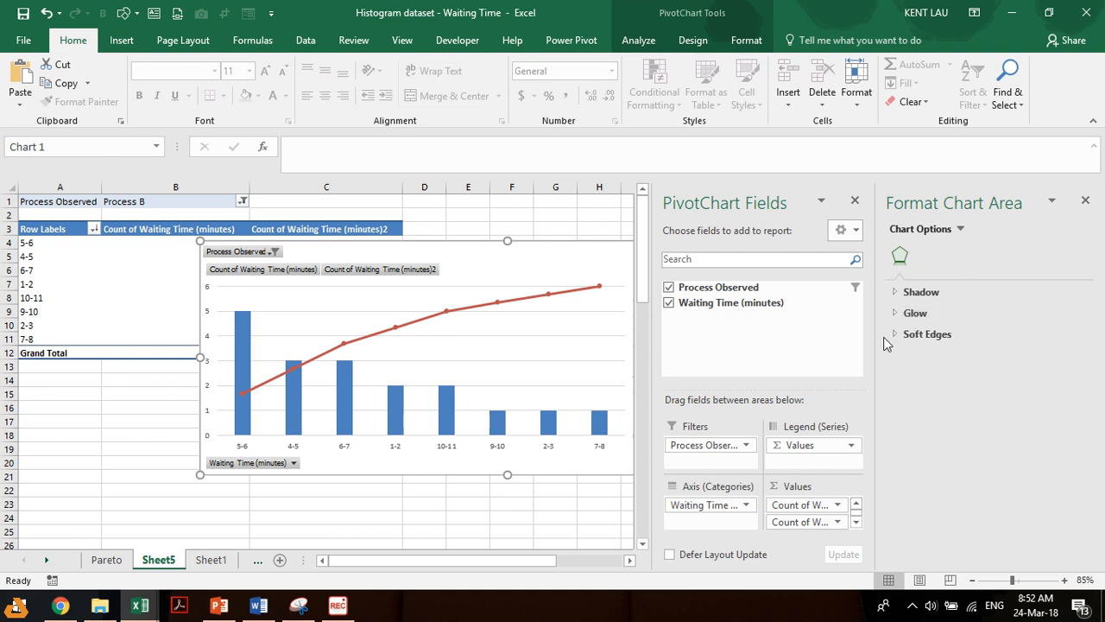
{"action": "left_click_drag", "start_coordinate": [583, 256], "coordinate": [369, 278]}
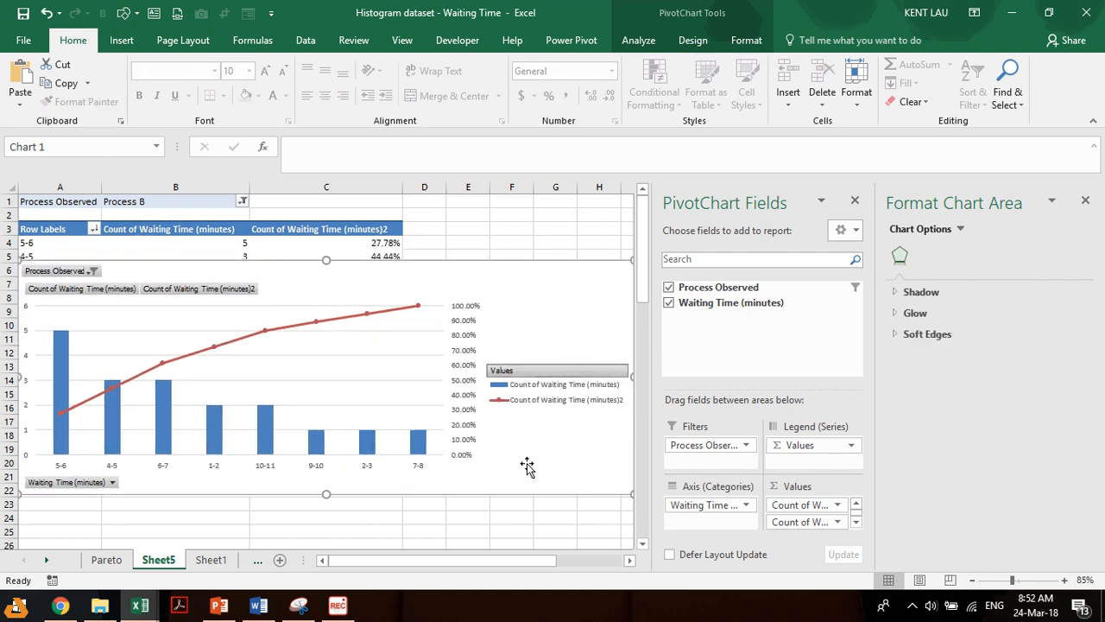
{"action": "right_click", "coordinate": [537, 371]}
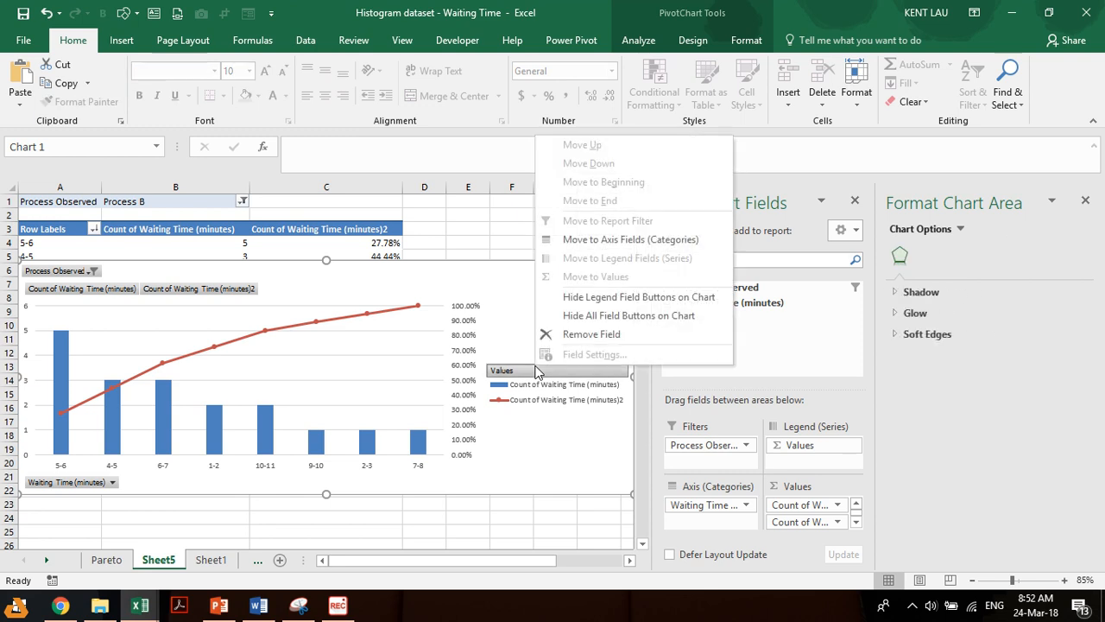
{"action": "left_click", "coordinate": [519, 373]}
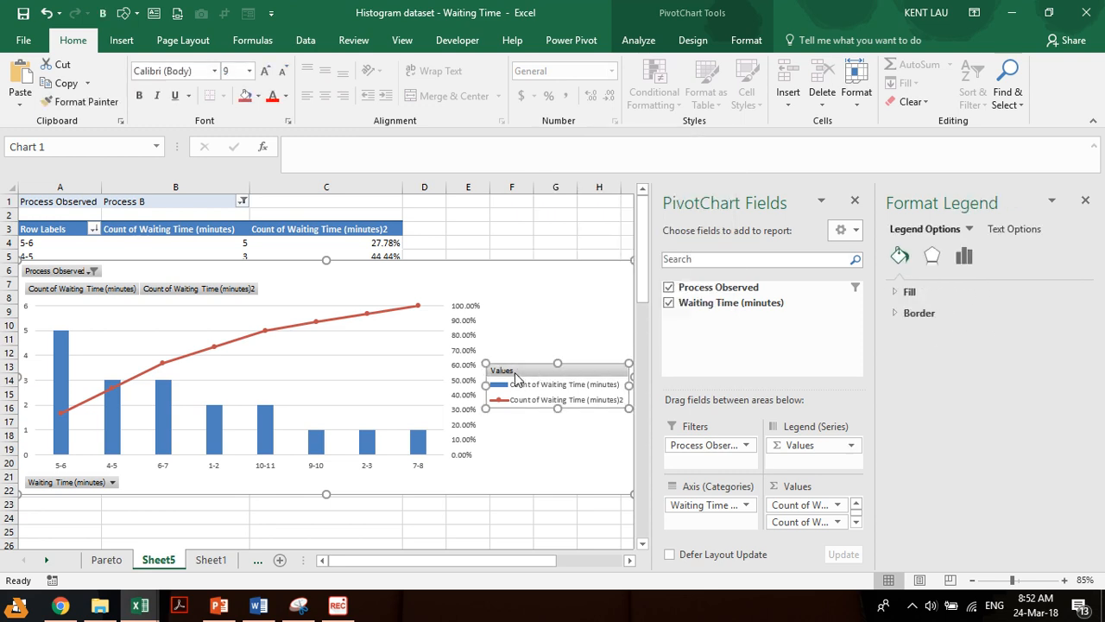
{"action": "right_click", "coordinate": [565, 376]}
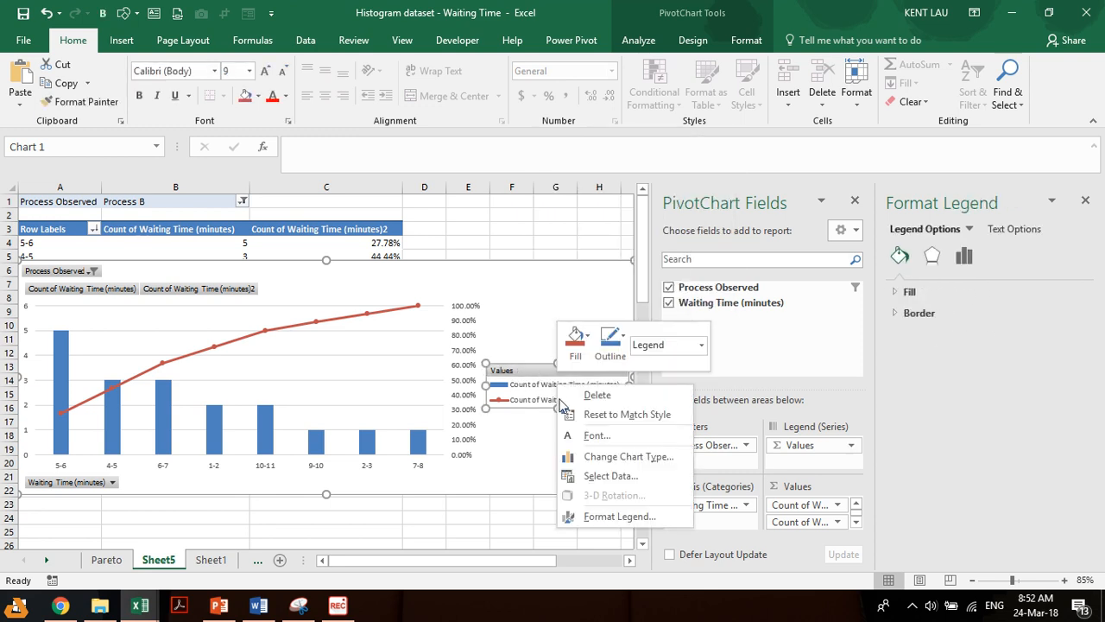
{"action": "left_click", "coordinate": [621, 517]}
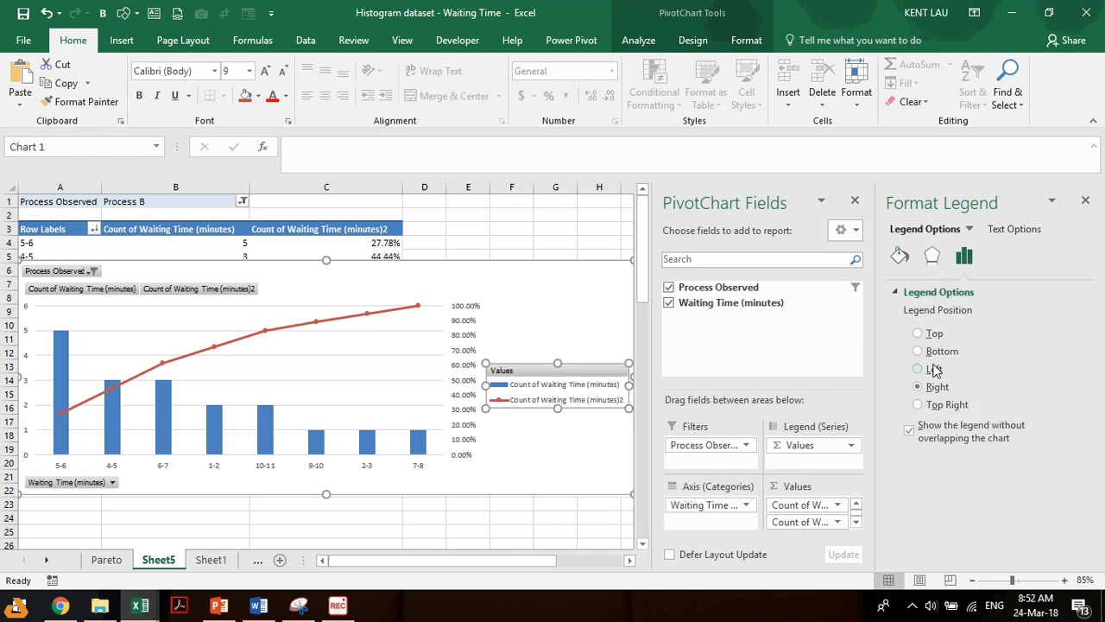
{"action": "left_click", "coordinate": [924, 352]}
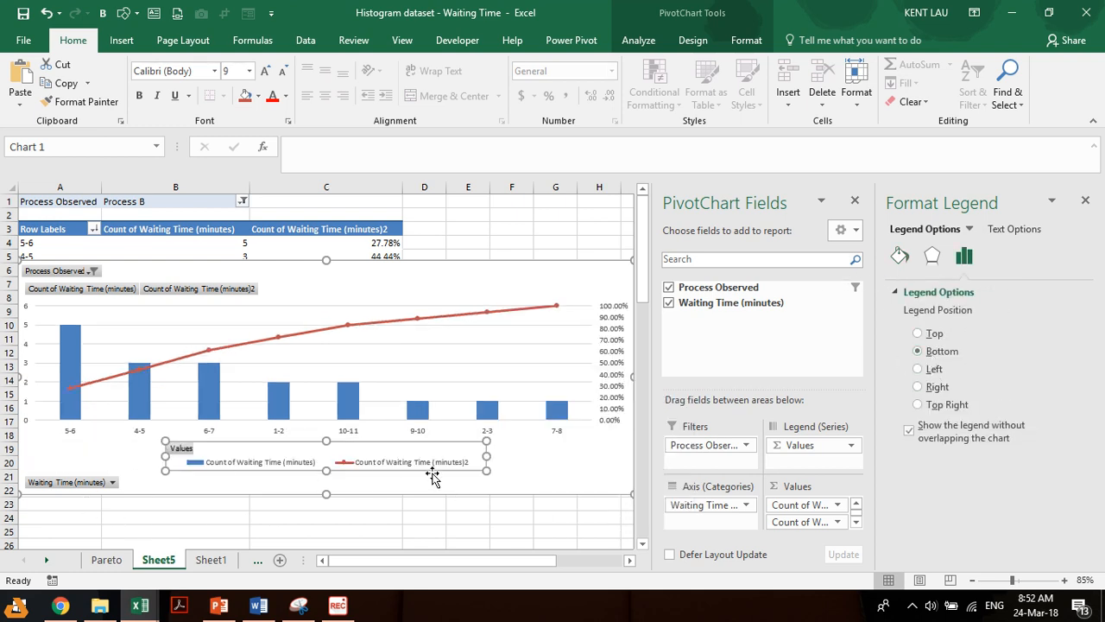
{"action": "left_click", "coordinate": [596, 488]}
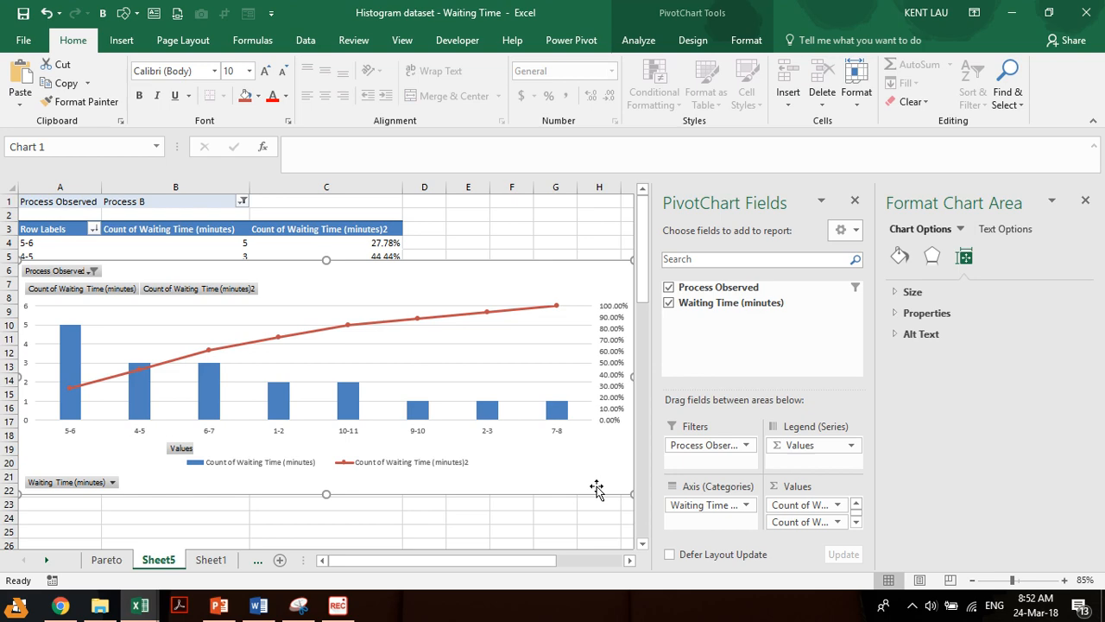
Step: Close the chart formatting and PivotChart field panes and move the chart toward the Process Observed slicer
{"action": "left_click", "coordinate": [1085, 199]}
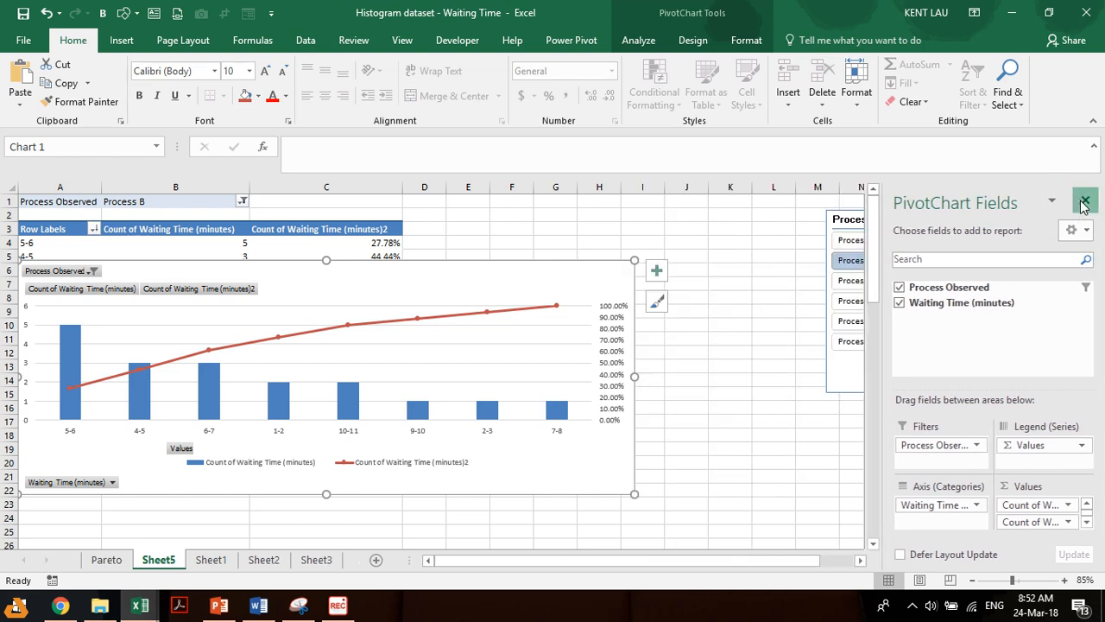
{"action": "left_click", "coordinate": [1085, 201]}
{"action": "left_click_drag", "start_coordinate": [531, 261], "coordinate": [665, 276]}
{"action": "mouse_move", "coordinate": [430, 353]}
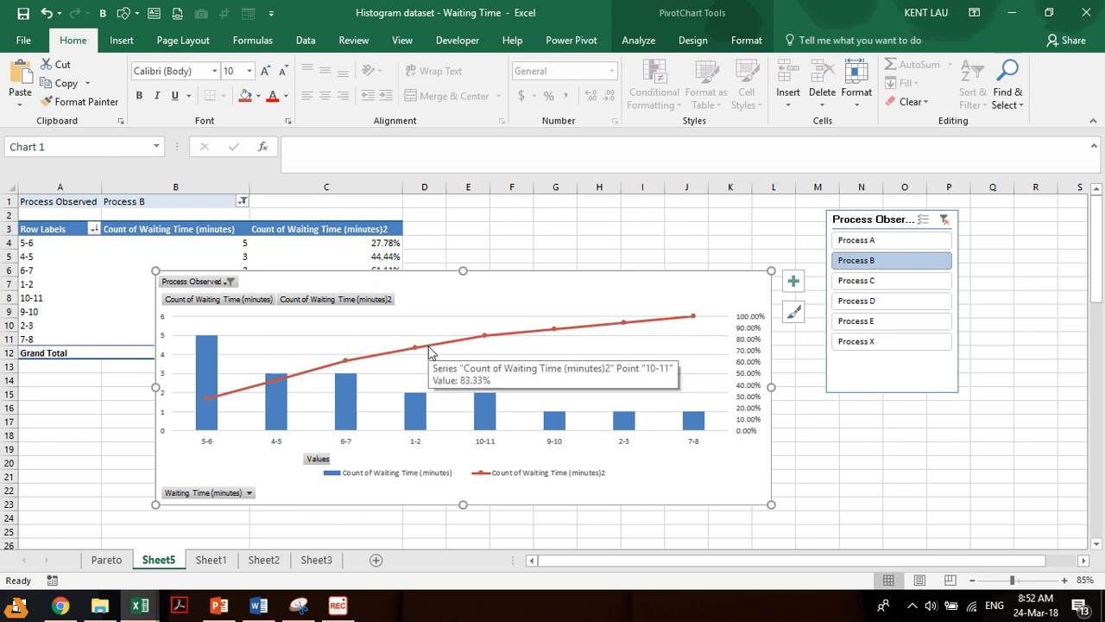